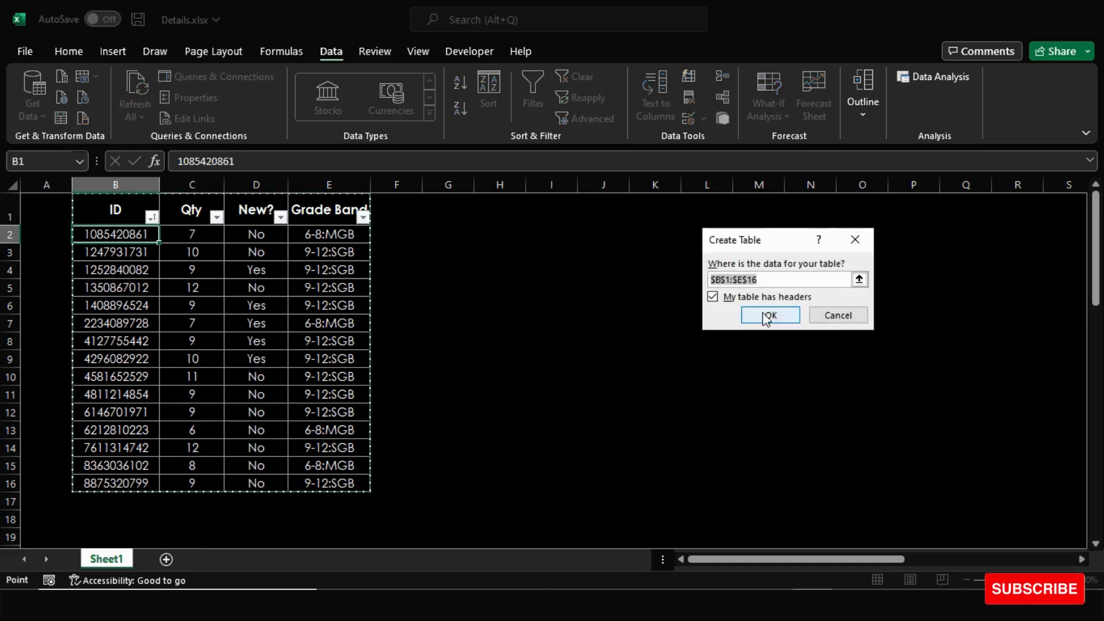
Create a table from $B$1:$E$16 with headers and load it into the Power Query Editor.
click(762, 316)
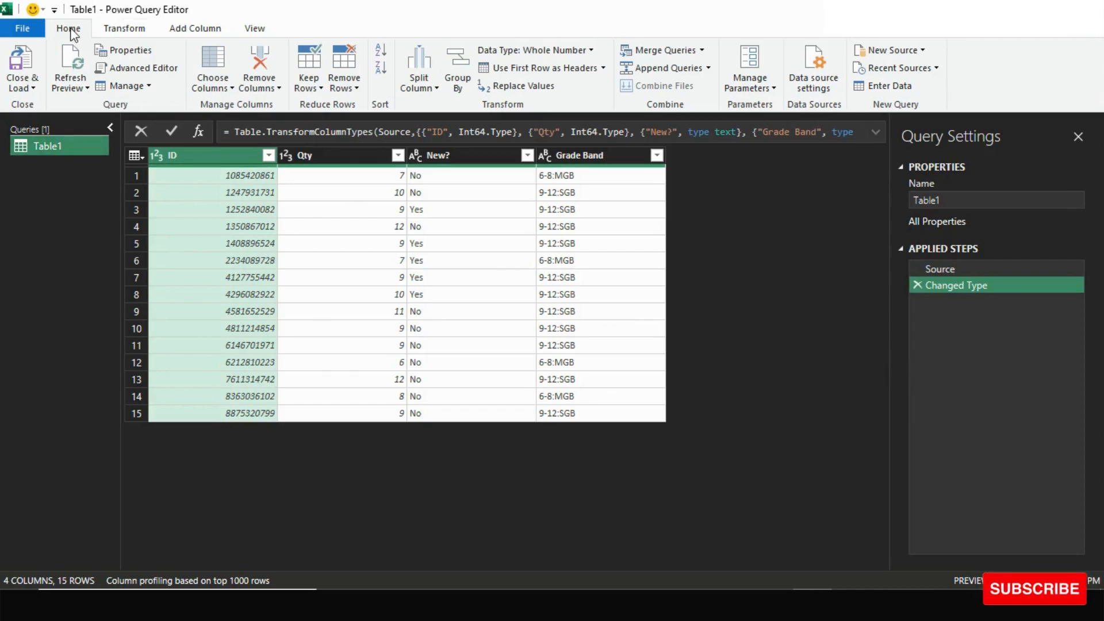
Import AdditionalDetails.csv from the SAMPLE folder on the Desktop as a new Text/CSV source query.
click(883, 51)
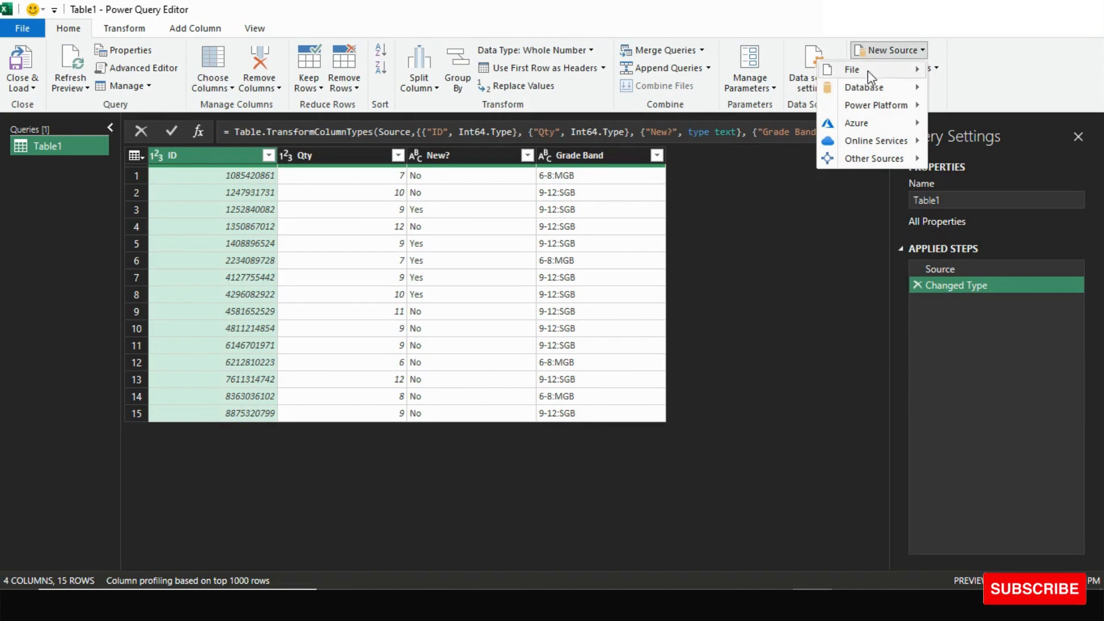
mouse_move(868, 71)
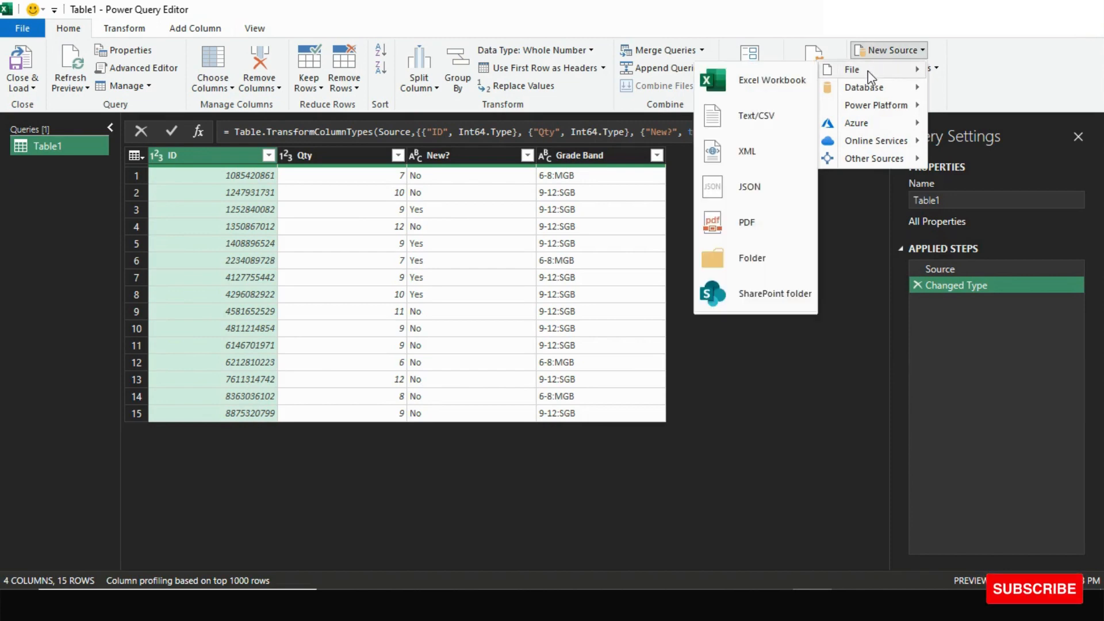
click(764, 122)
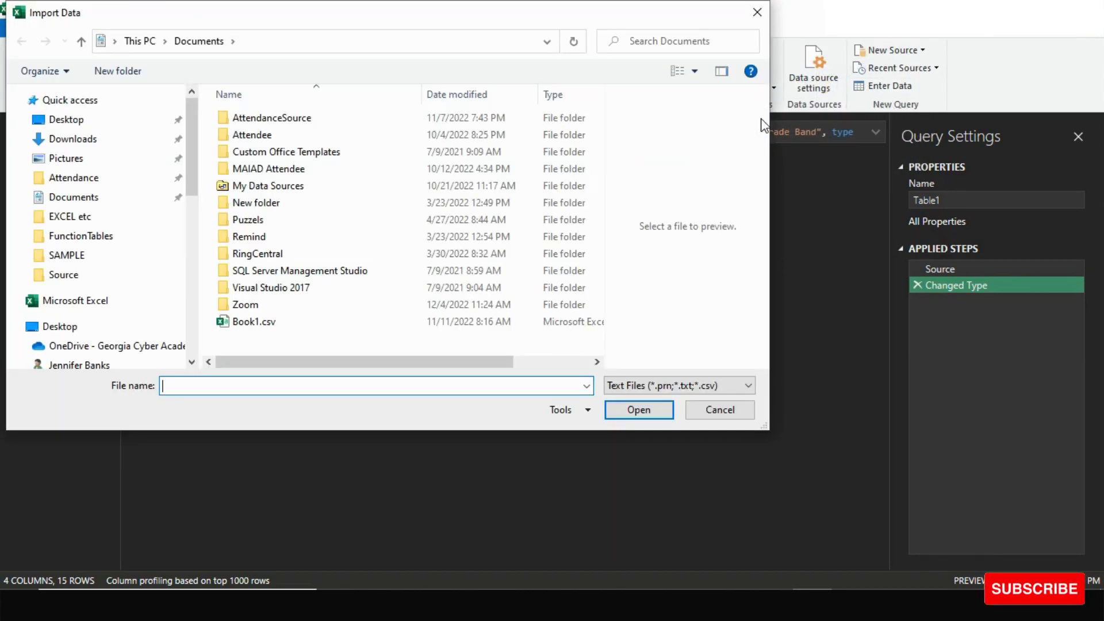
click(83, 123)
double_click(467, 167)
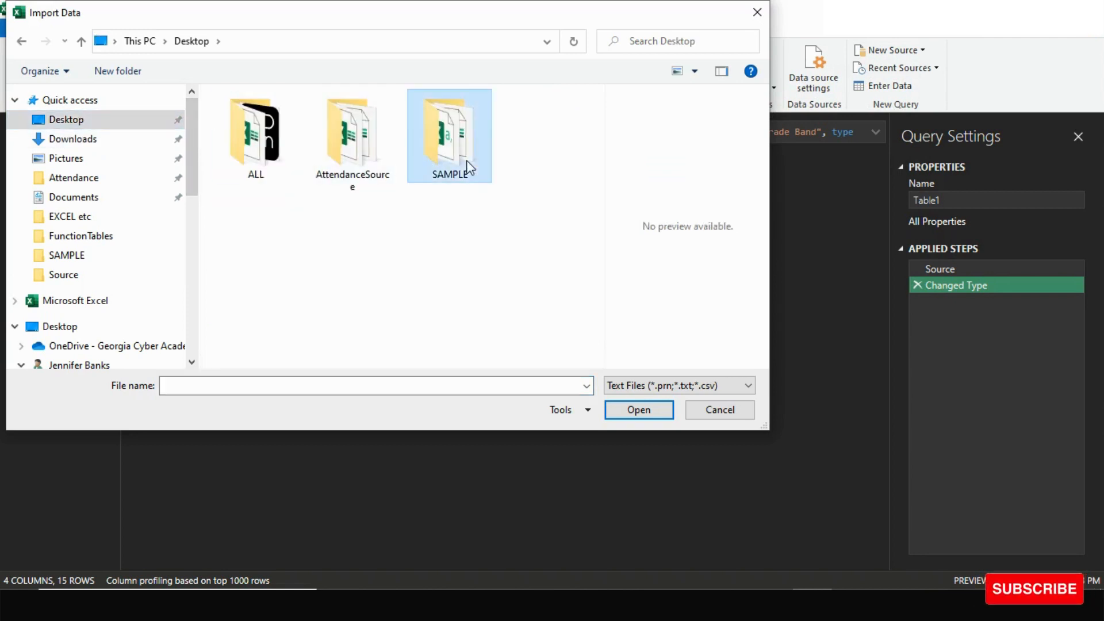
click(246, 138)
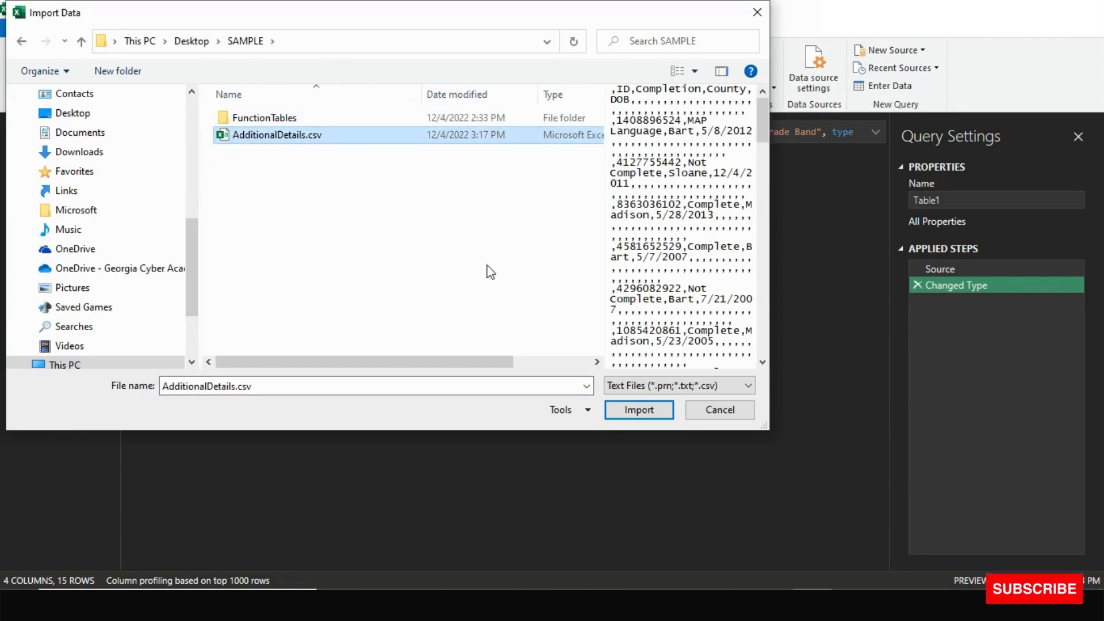
click(644, 411)
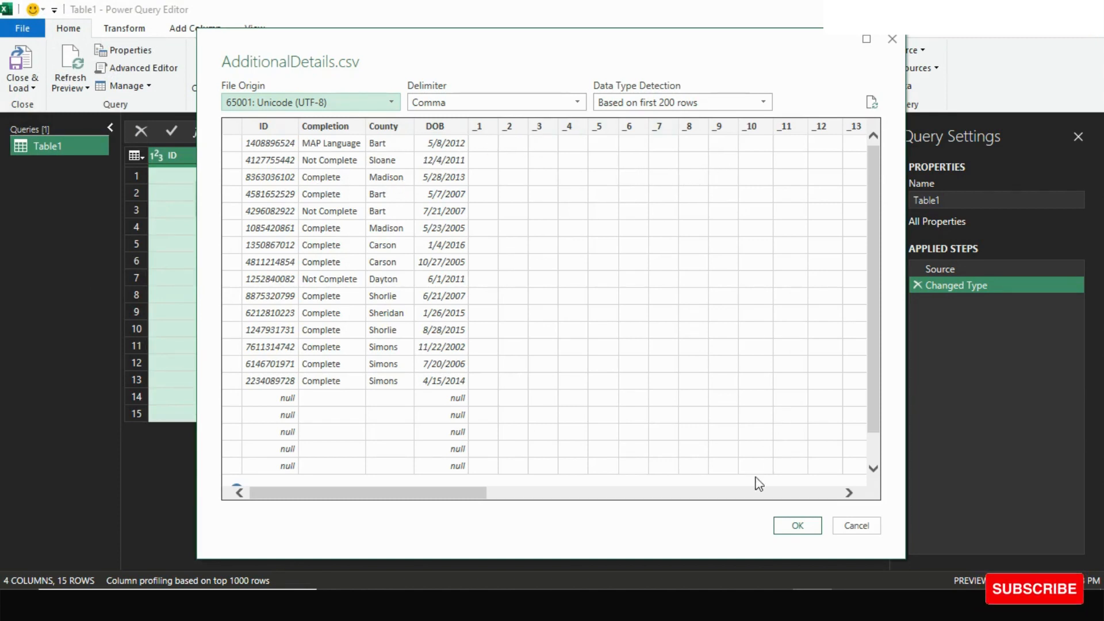
click(789, 526)
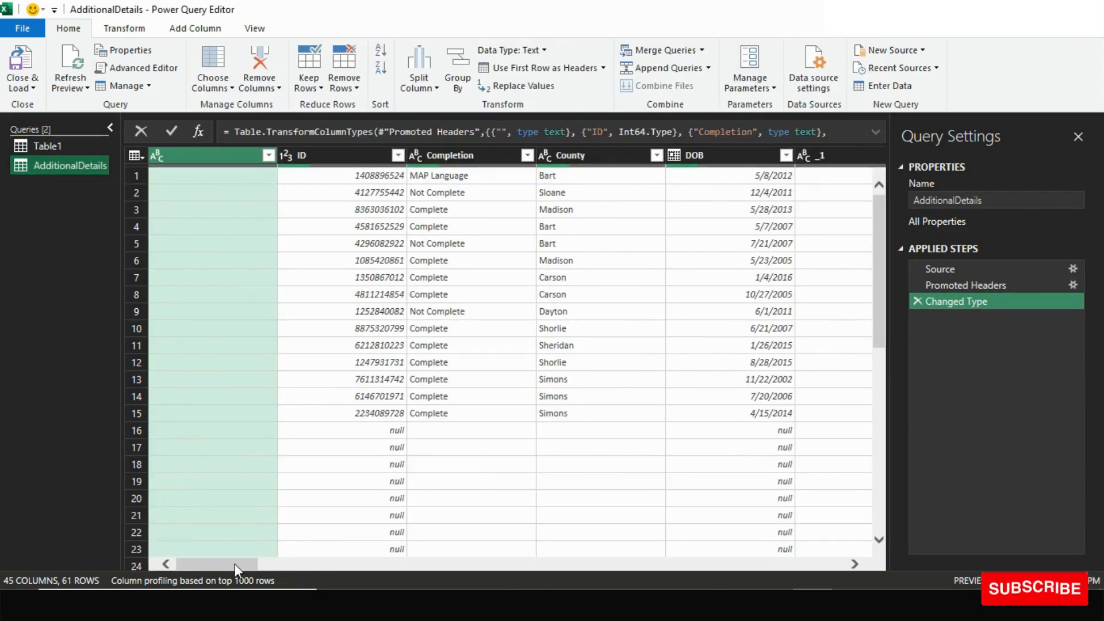
Keep only the ID, Completion, County and DOB columns in the AdditionalDetails query and remove all other columns.
drag(235, 564, 206, 565)
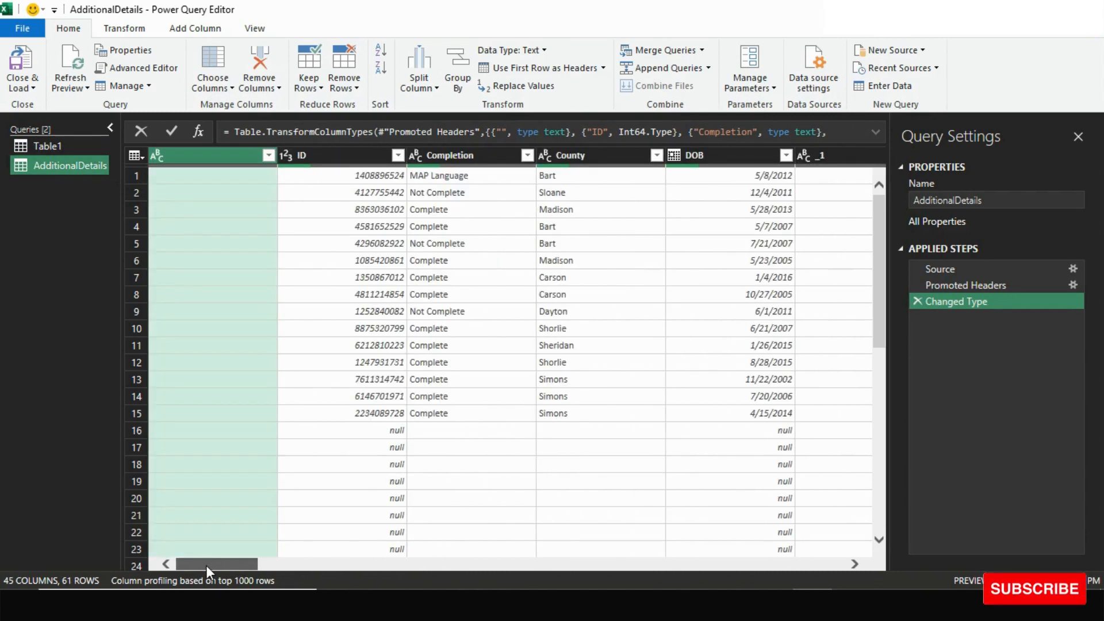
click(333, 158)
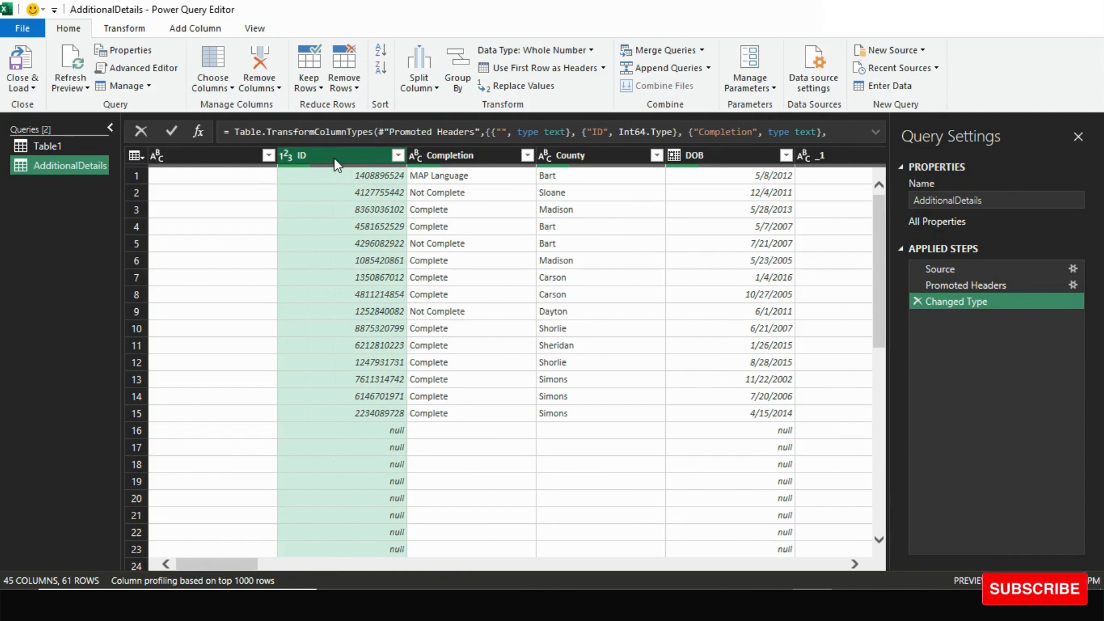
ctrl+click(448, 151)
ctrl+click(620, 160)
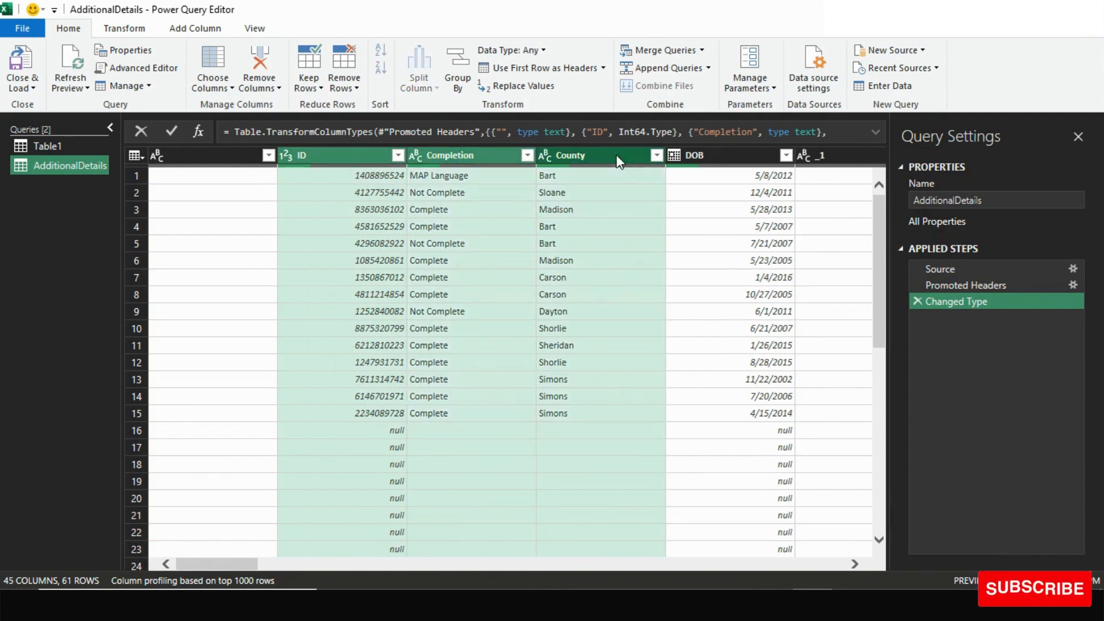
ctrl+click(717, 157)
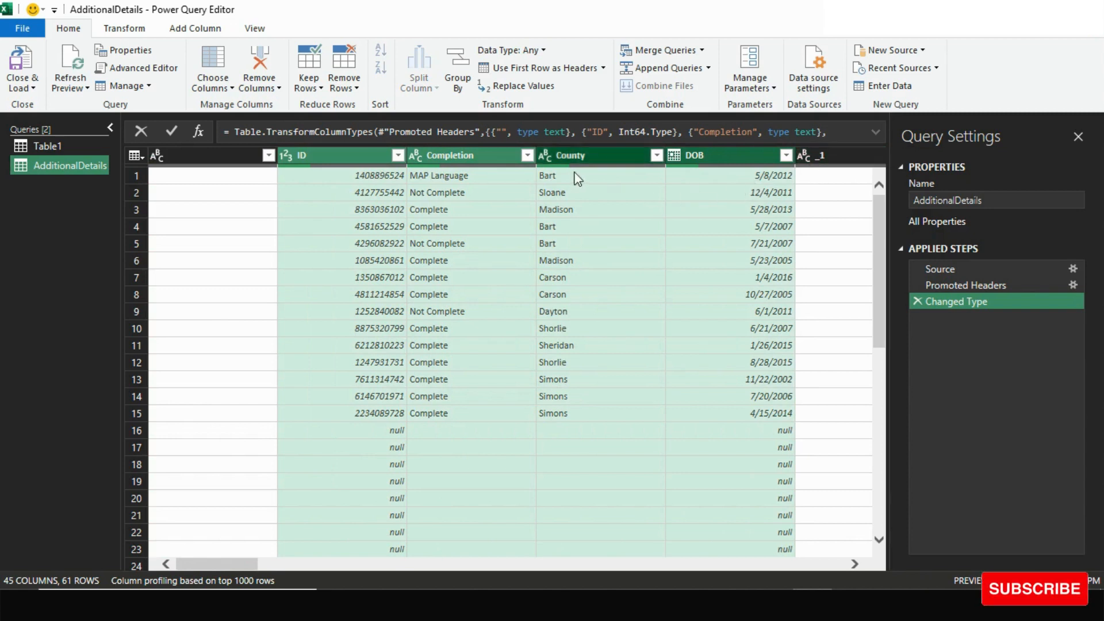
right_click(471, 159)
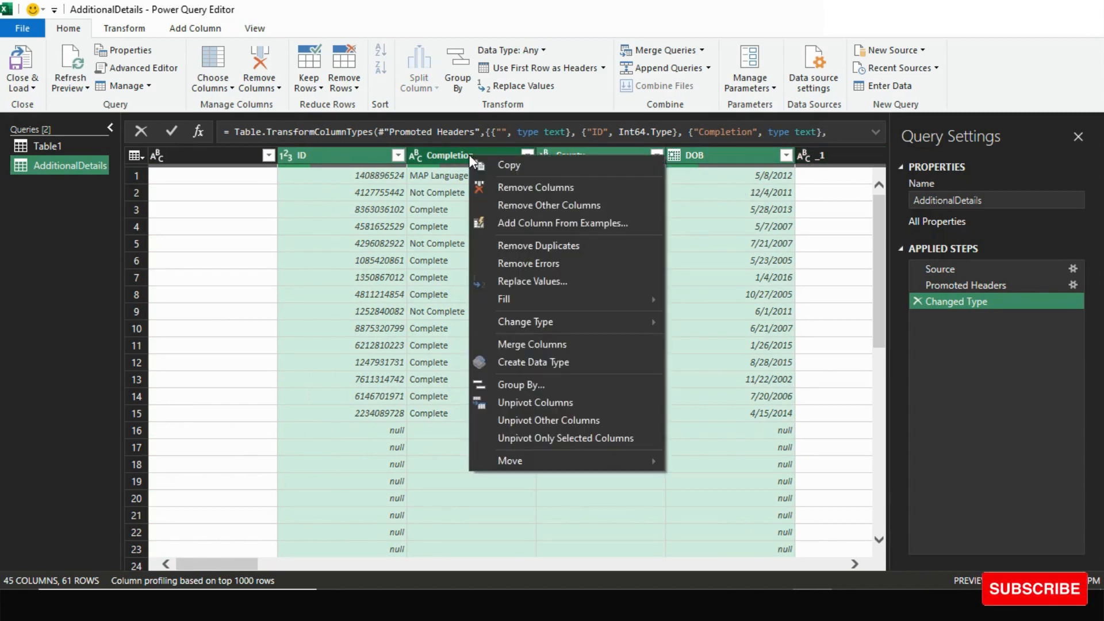
click(516, 208)
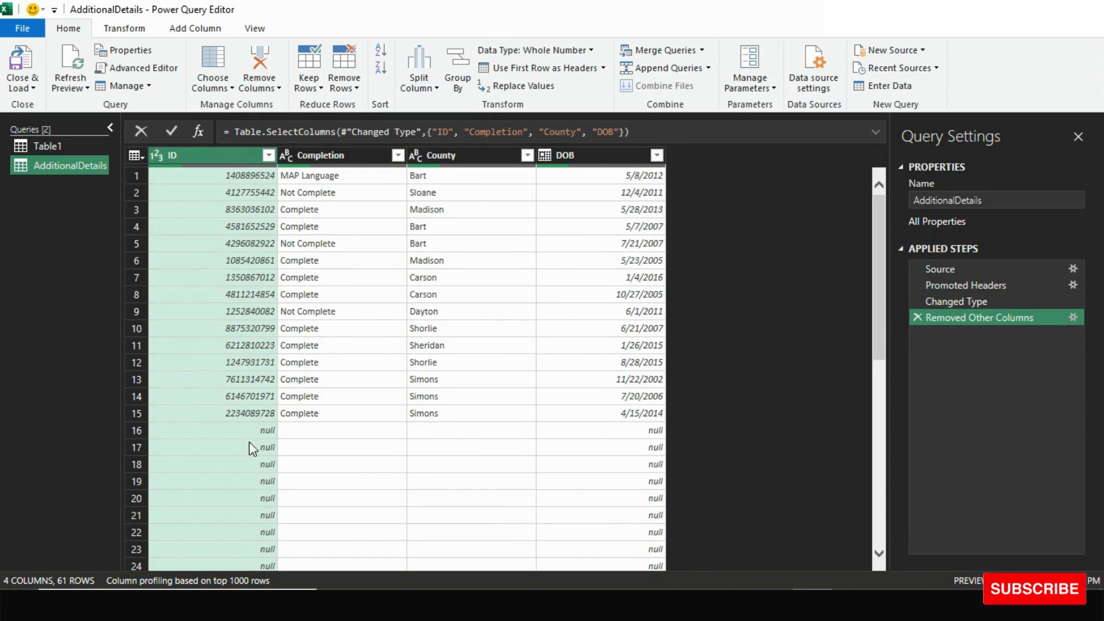
Filter the AdditionalDetails rows to those where ID does not equal null.
click(268, 155)
mouse_move(261, 274)
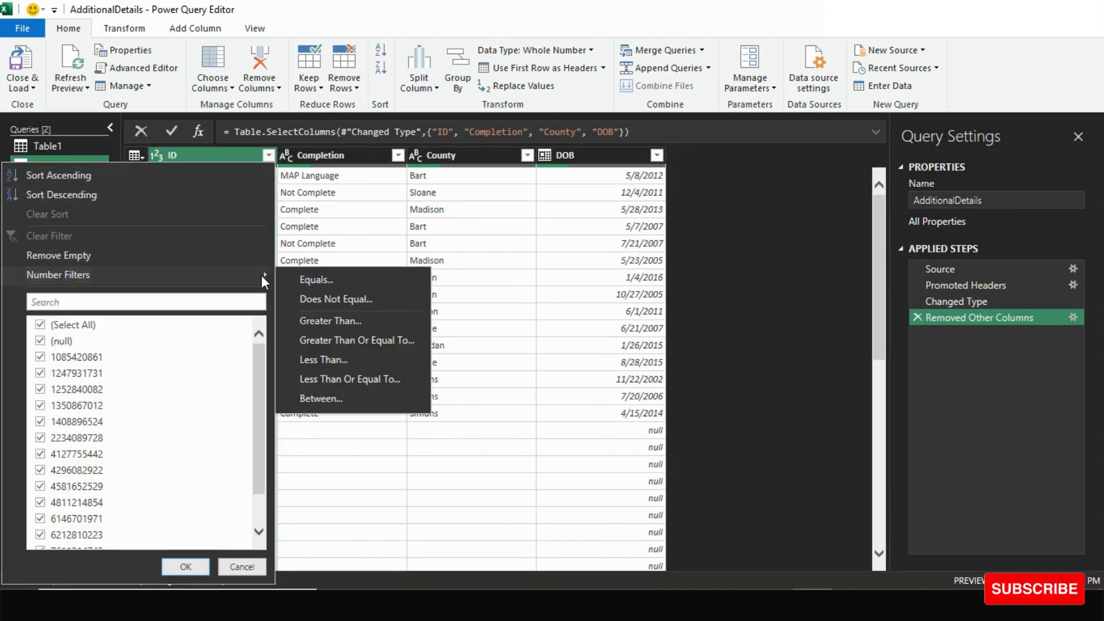
click(320, 297)
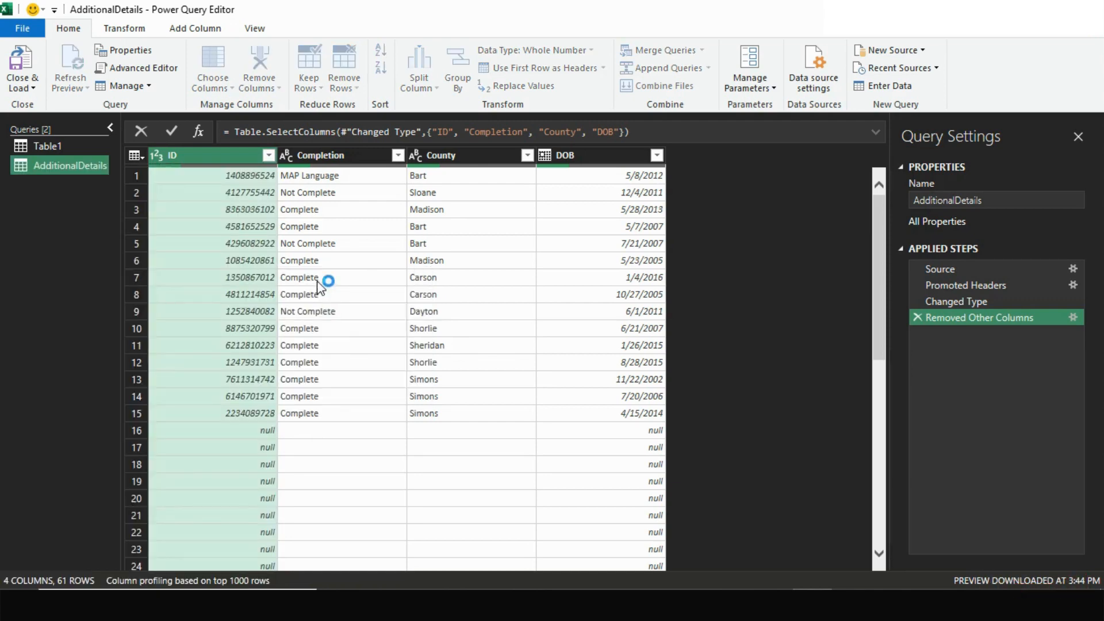
click(469, 294)
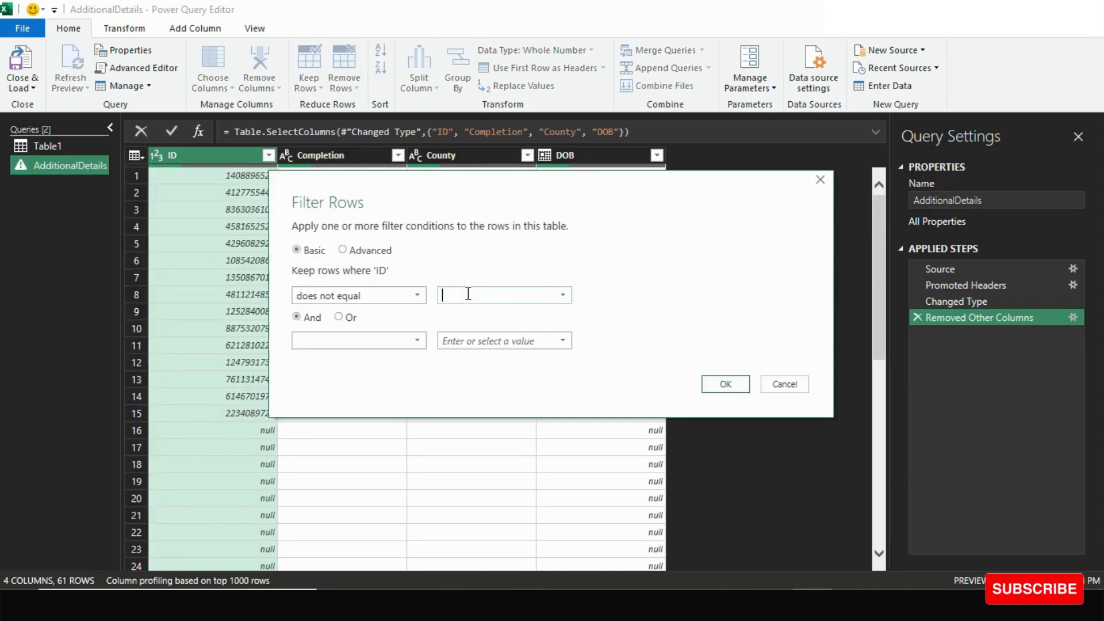
text(null)
click(715, 381)
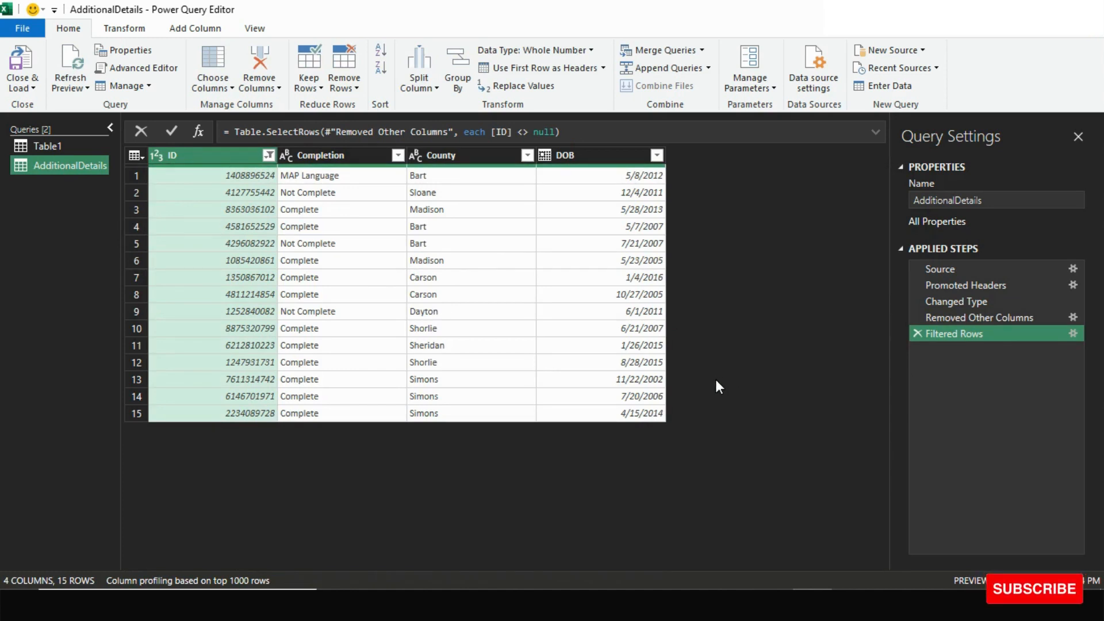
Rename the Table1 query as MainDetail.
click(58, 146)
double_click(57, 146)
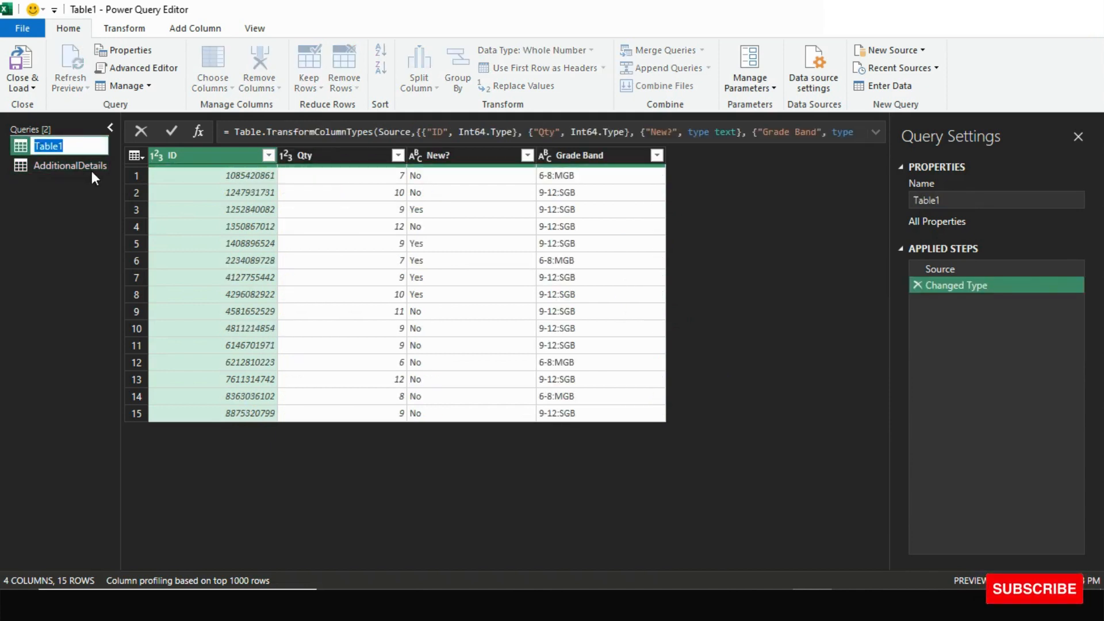
text(MainDetail)
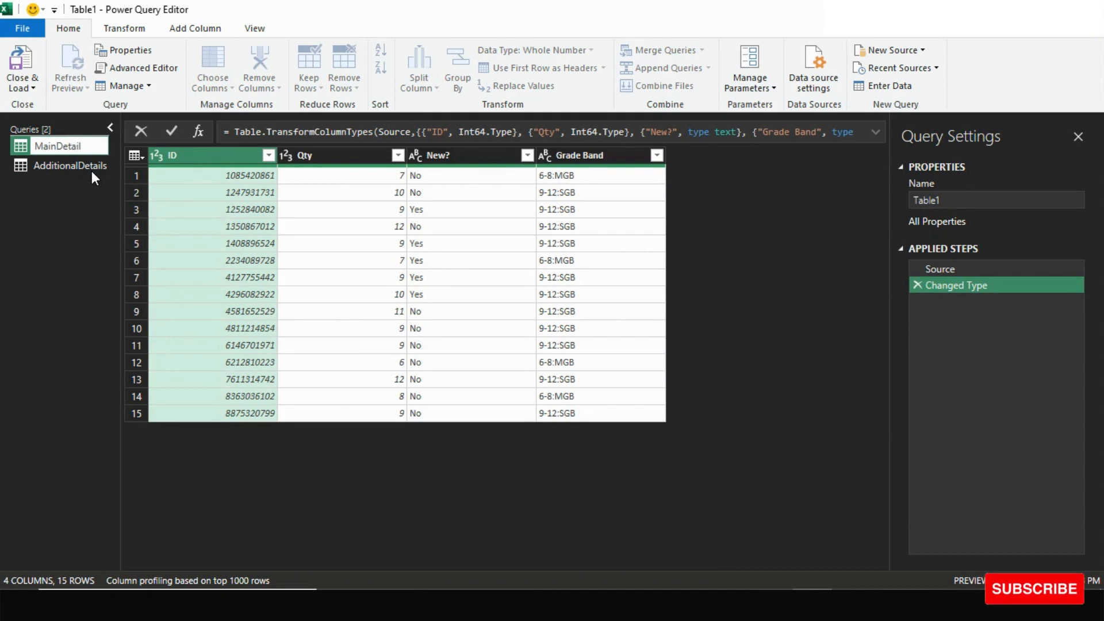
click(42, 233)
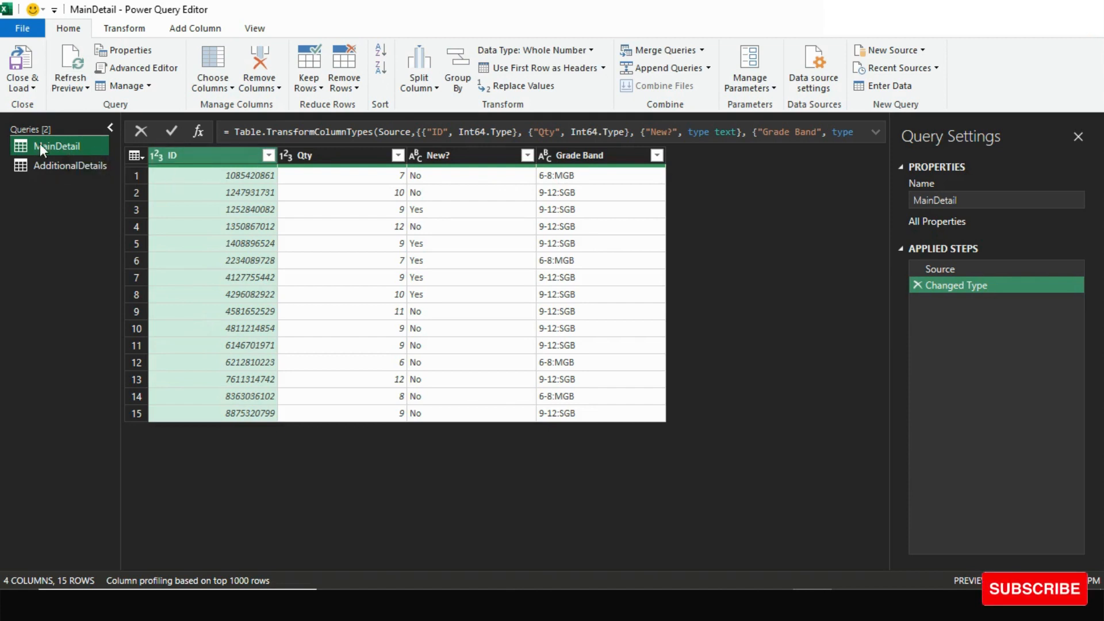
Merge AdditionalDetails into the MainDetail query, matching on the ID columns with a Left Outer join.
click(49, 163)
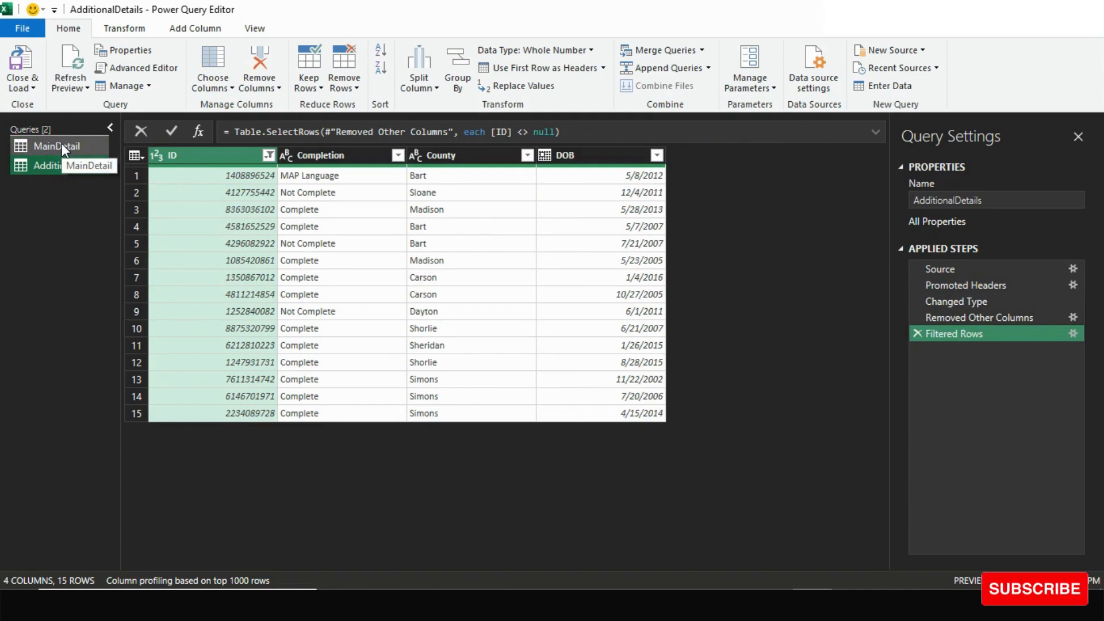
click(61, 149)
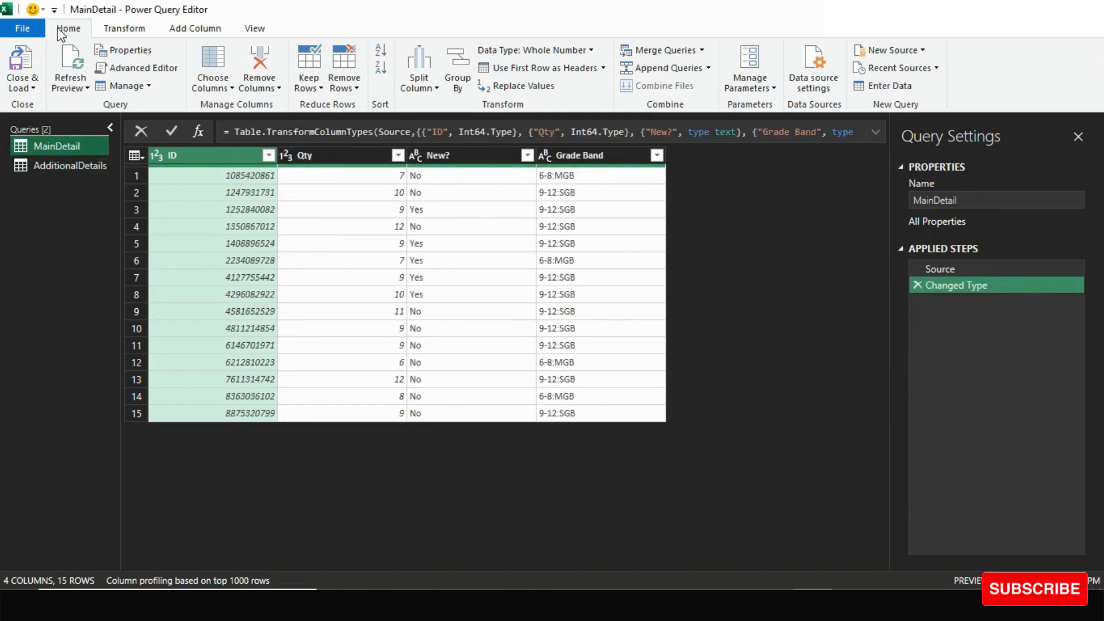
click(702, 50)
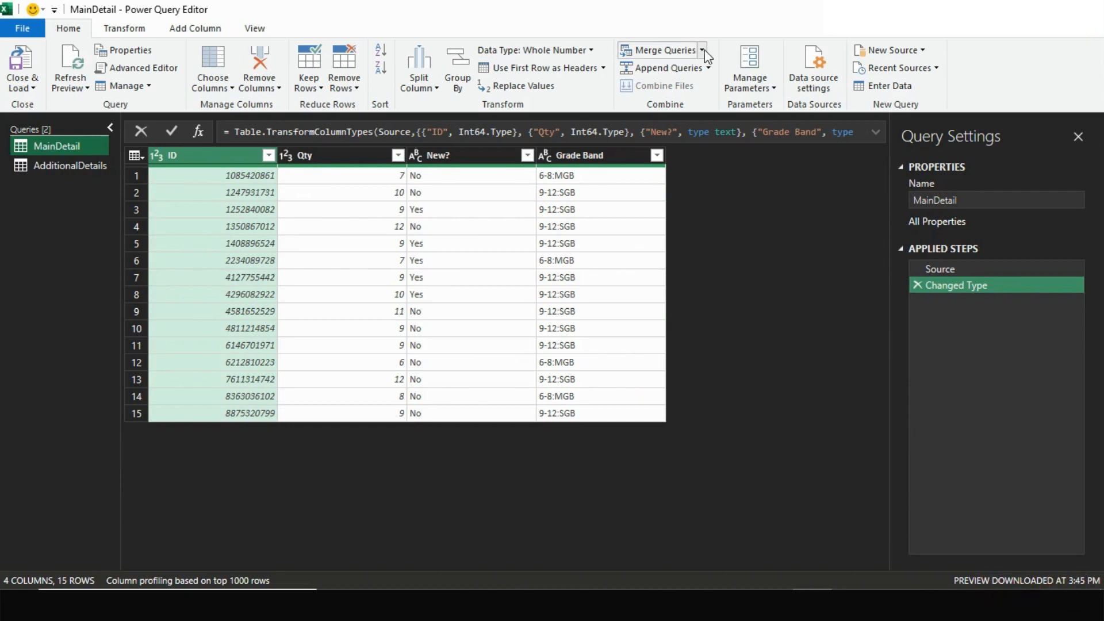
click(637, 69)
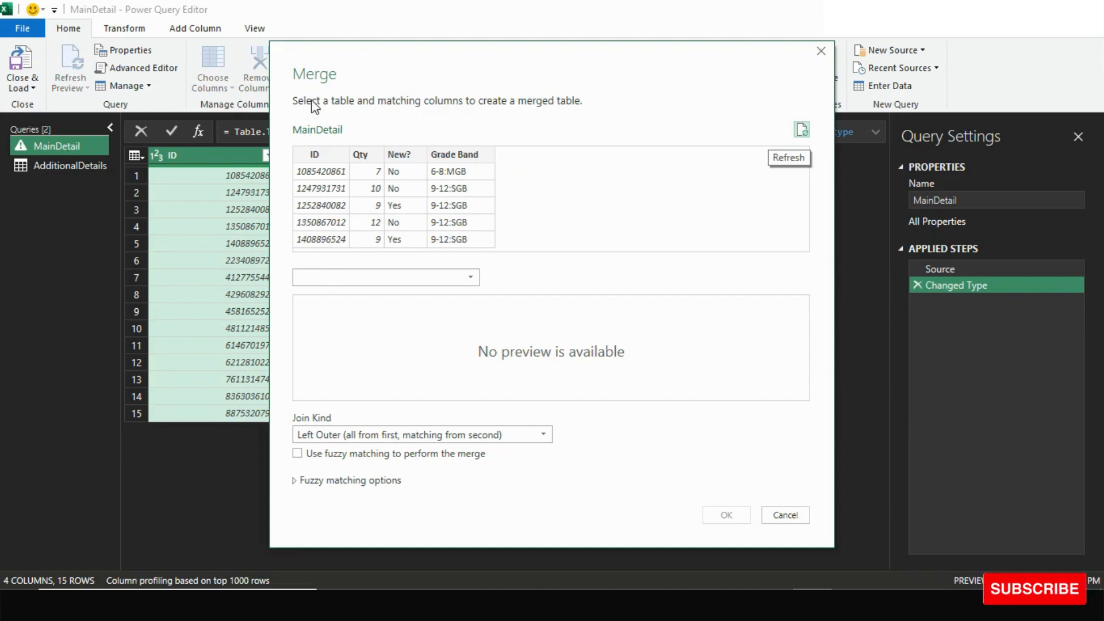
click(315, 155)
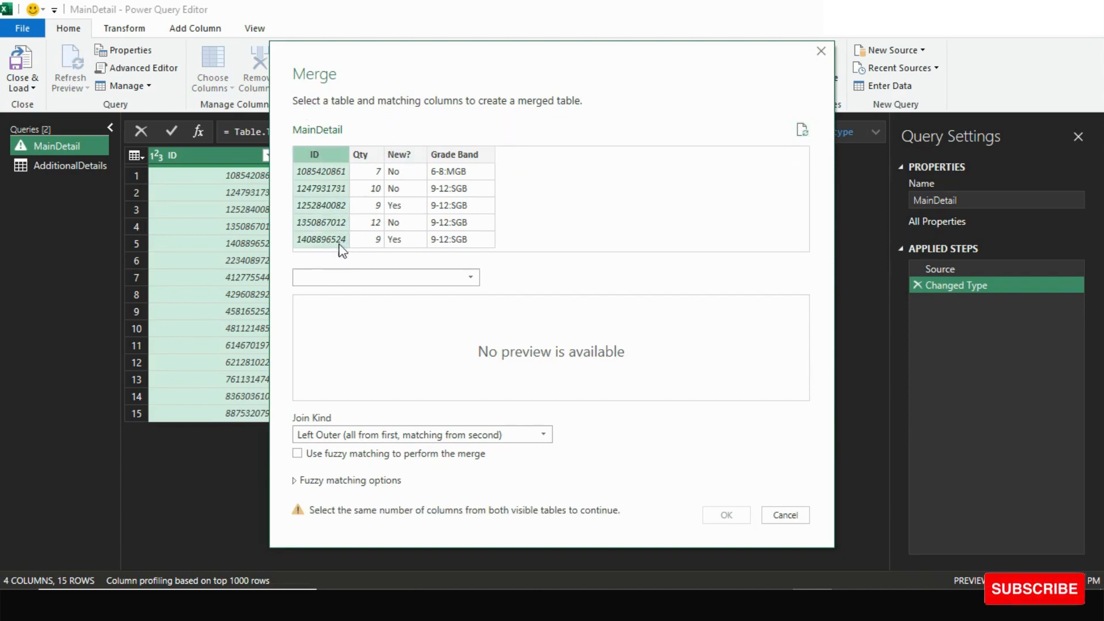
click(342, 278)
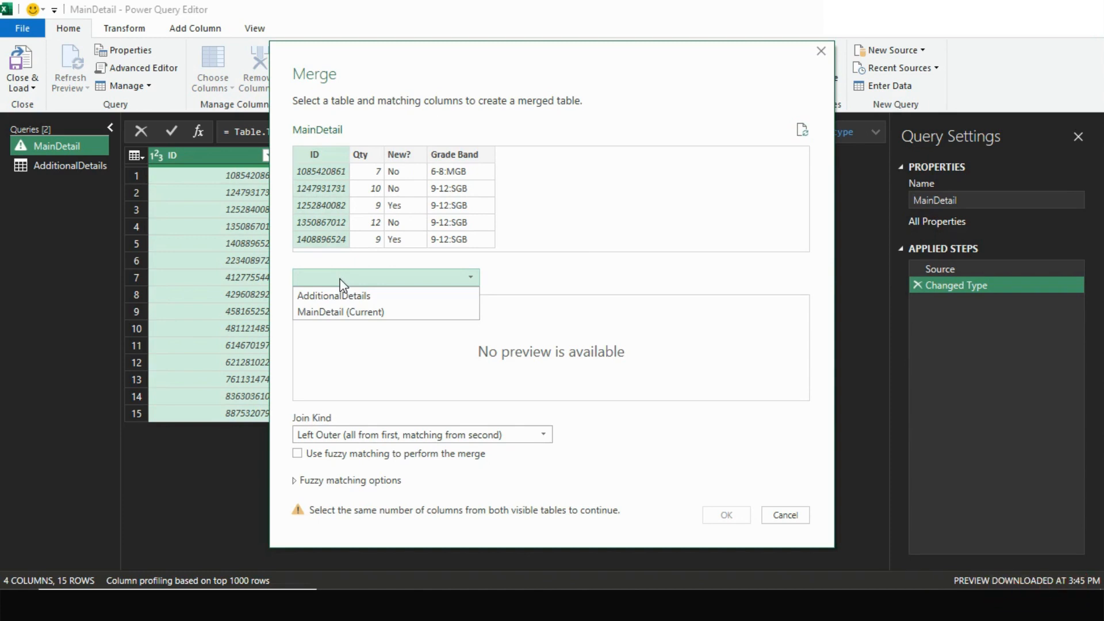
click(340, 297)
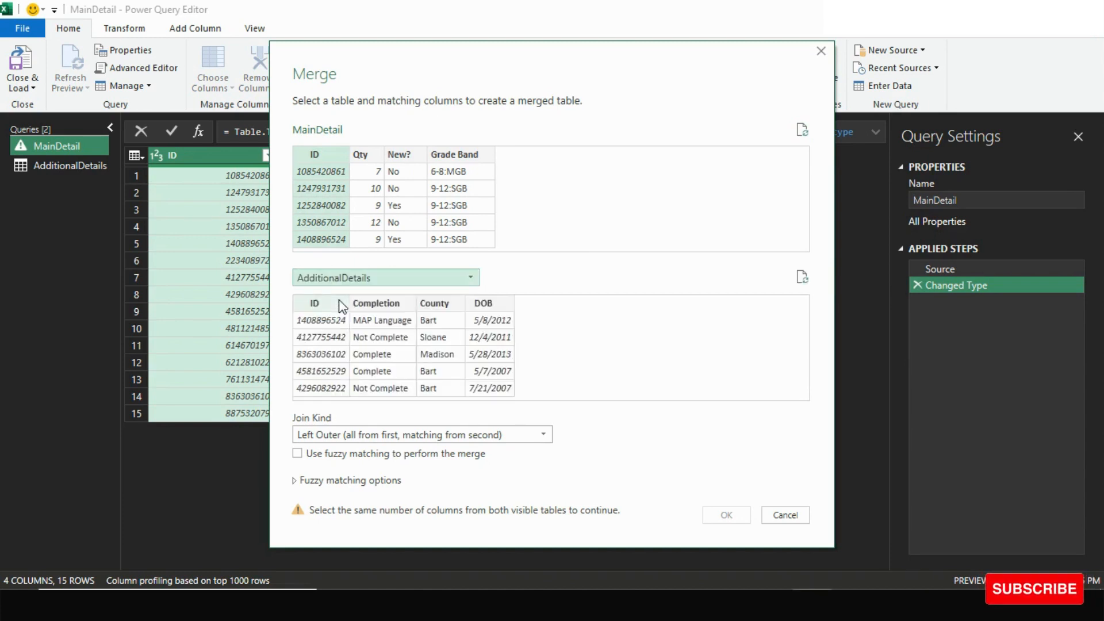
click(323, 305)
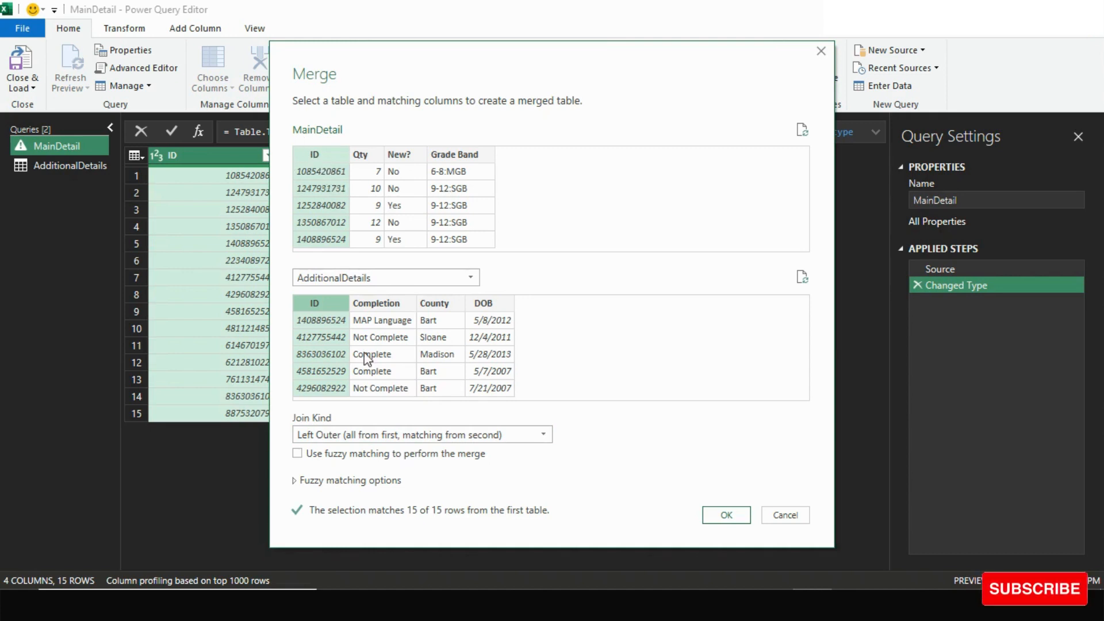
click(350, 440)
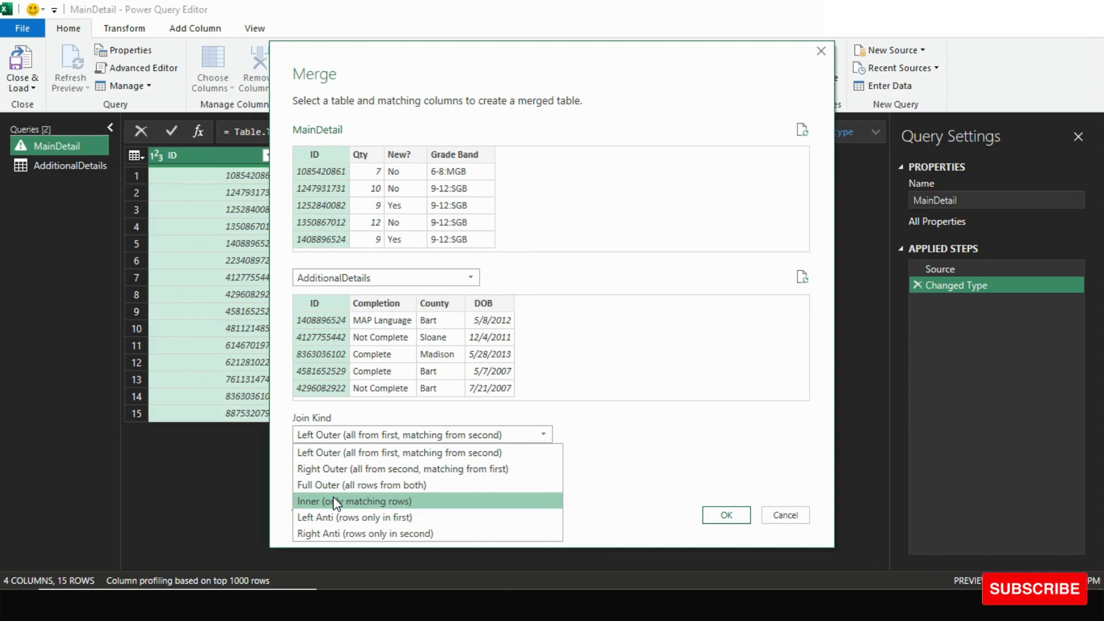
click(370, 440)
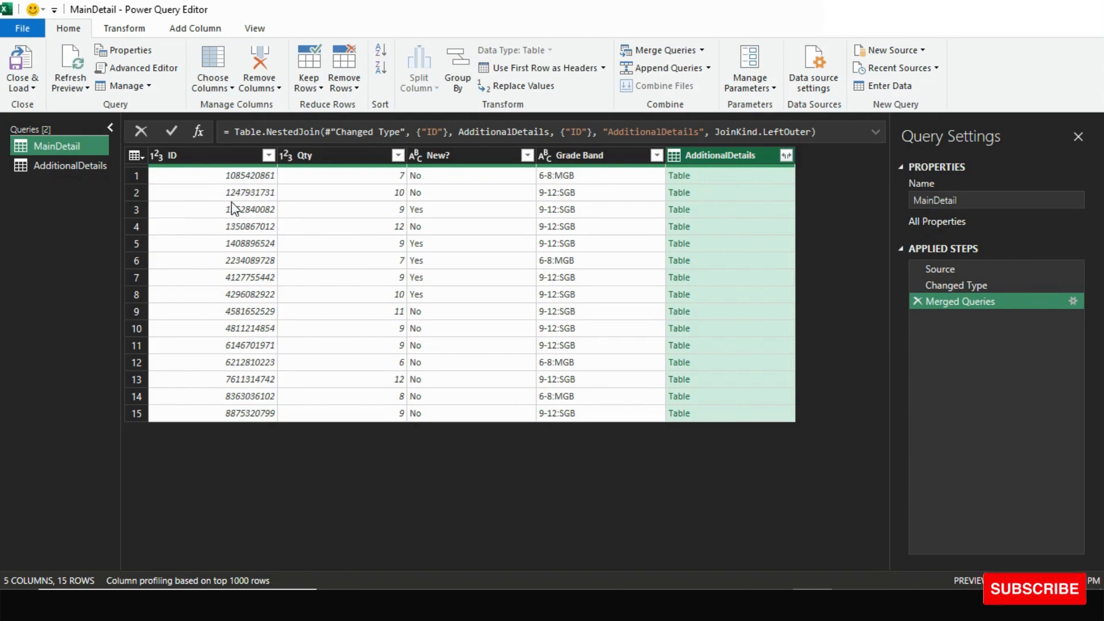
Expand the merged AdditionalDetails column to Completion, County and DOB, excluding ID and keeping the original column name as prefix.
click(786, 155)
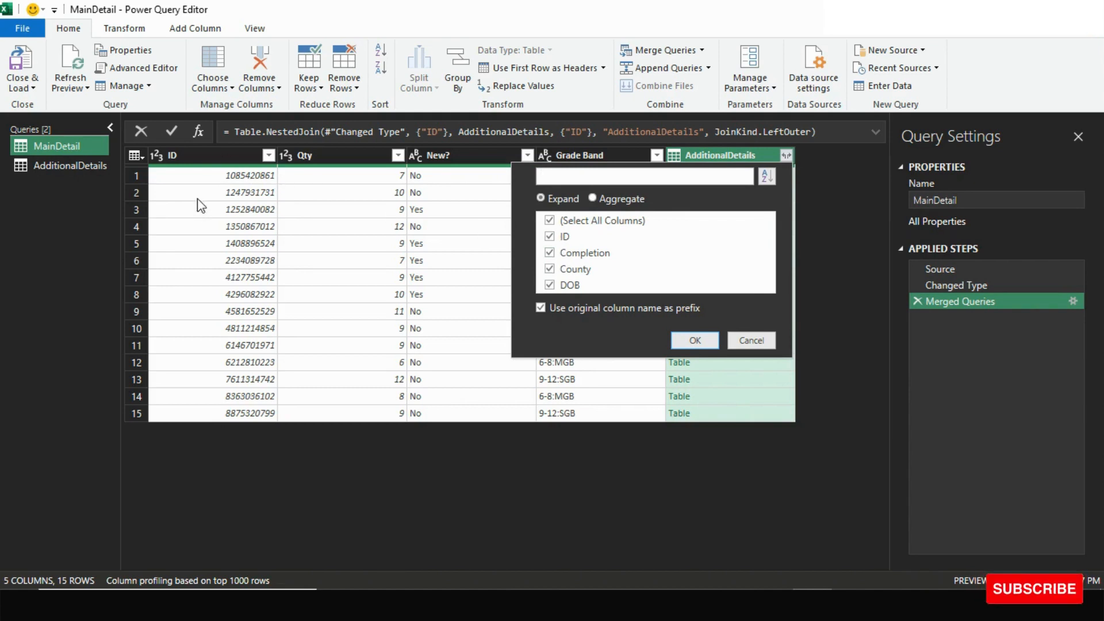
click(550, 236)
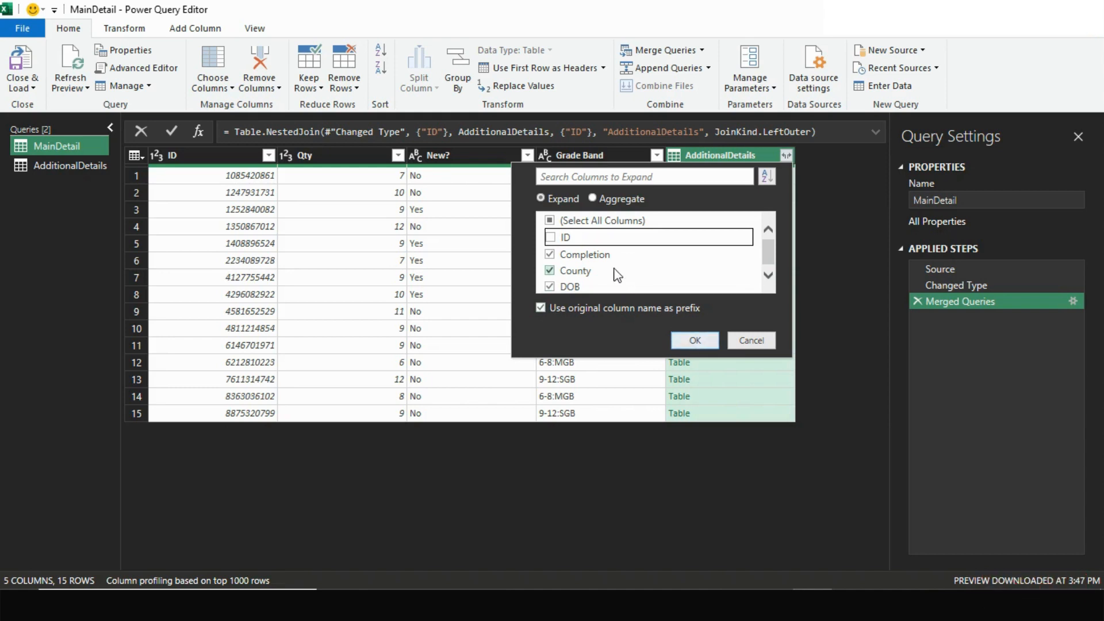
click(694, 342)
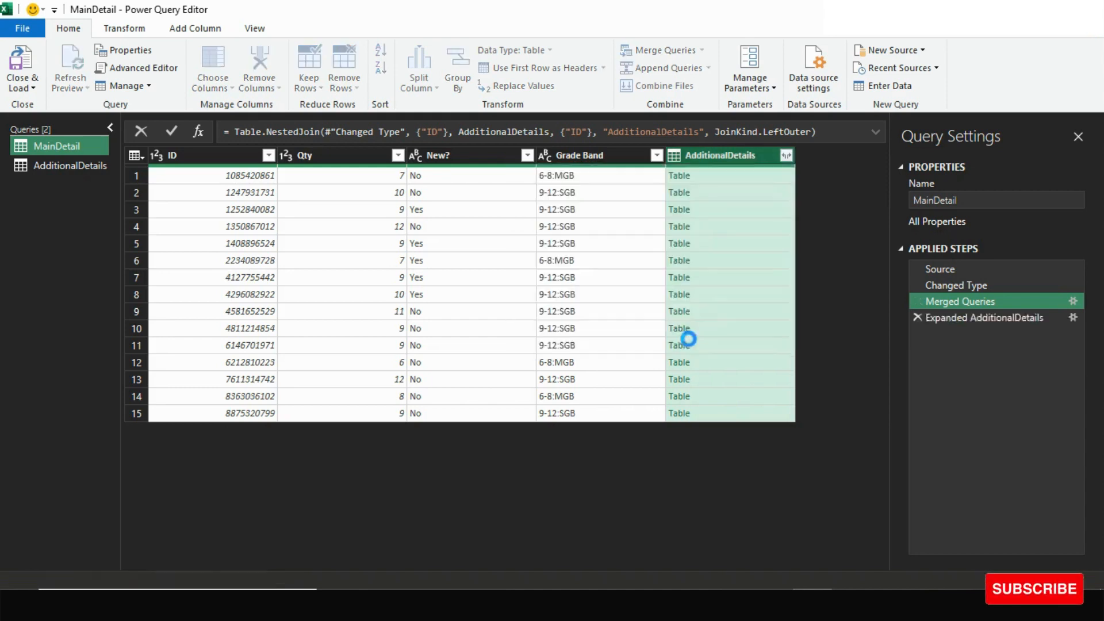
drag(673, 565, 801, 557)
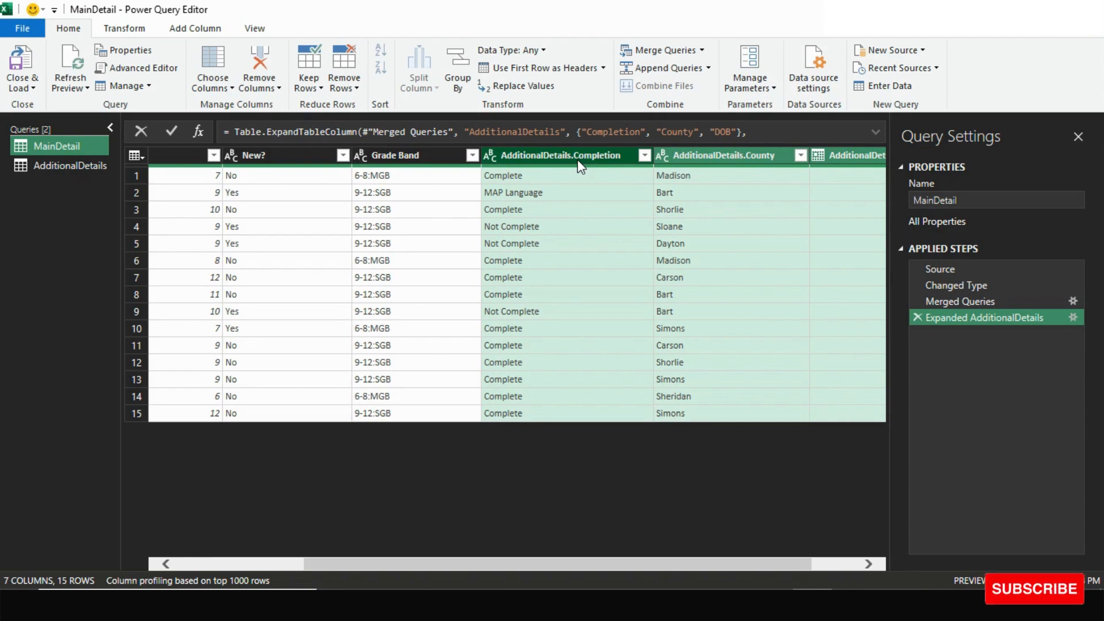
Delete the existing expansion step and re-expand AdditionalDetails to Completion, County and DOB, without ID and without the original column name as prefix.
click(918, 318)
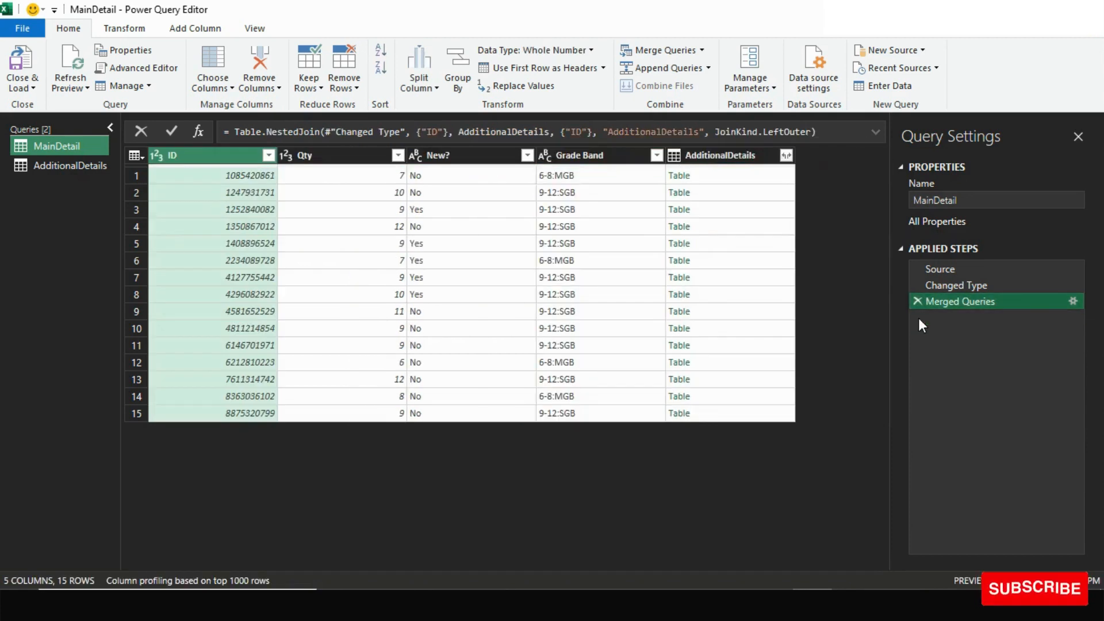
click(785, 156)
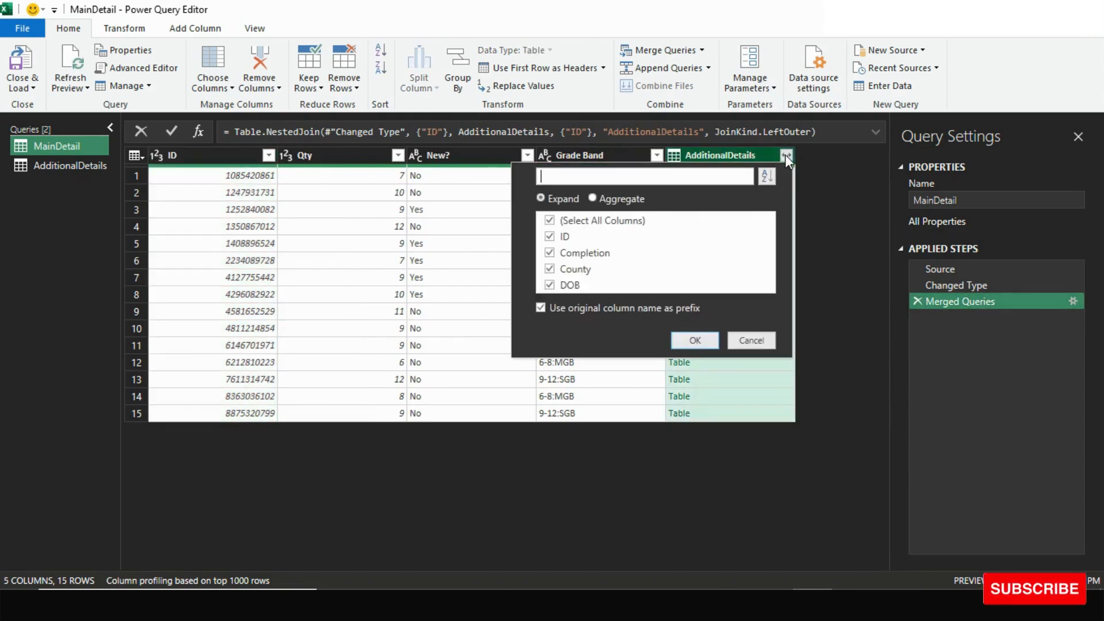
click(541, 308)
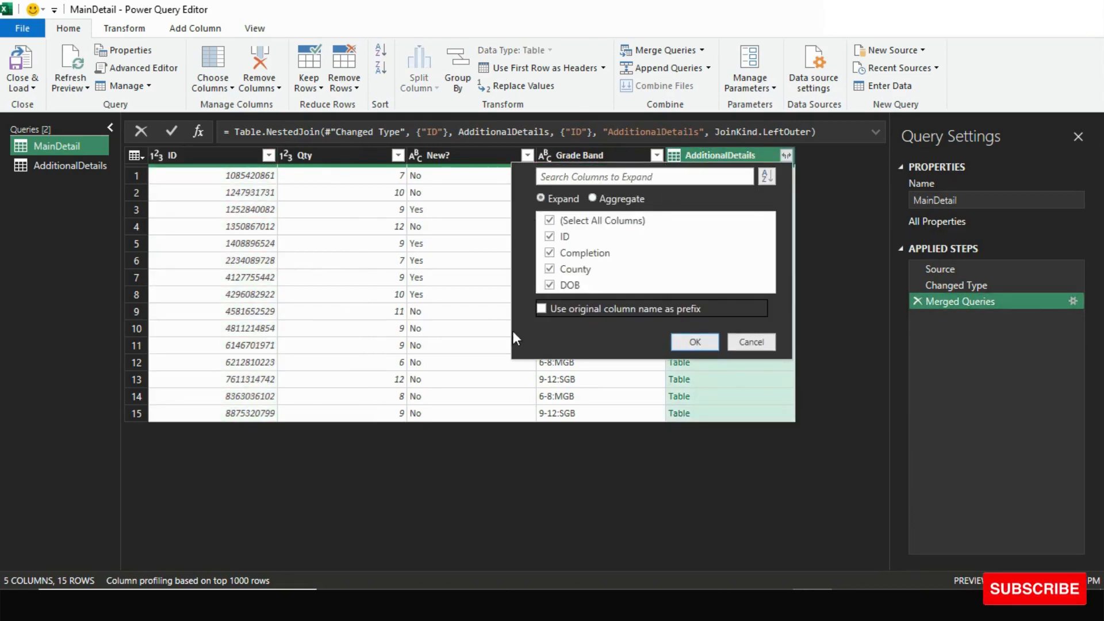
click(550, 238)
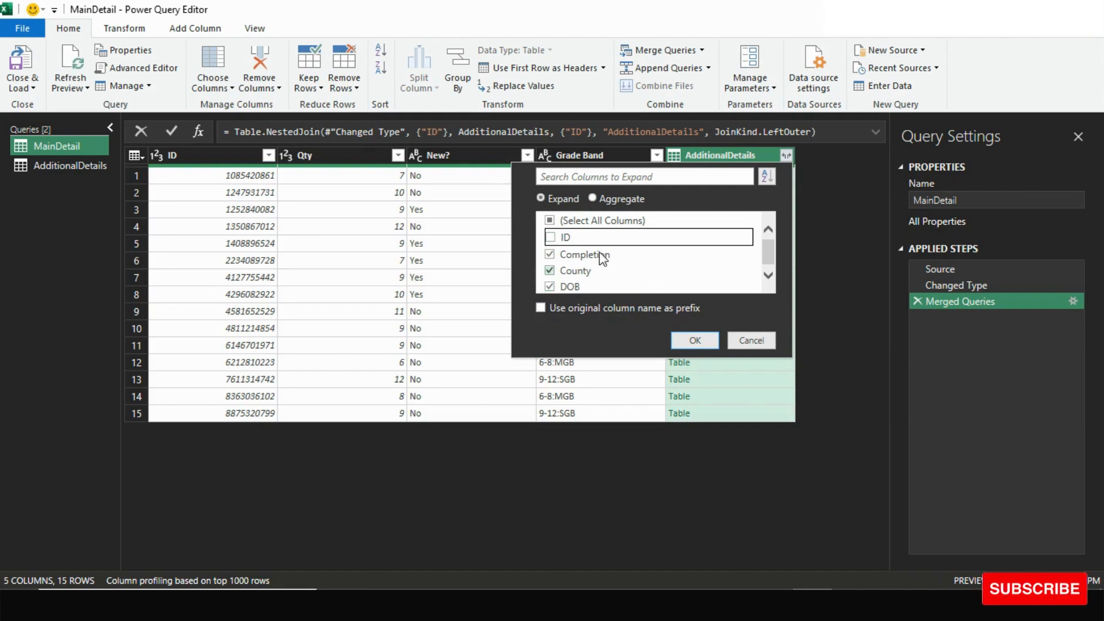
click(695, 341)
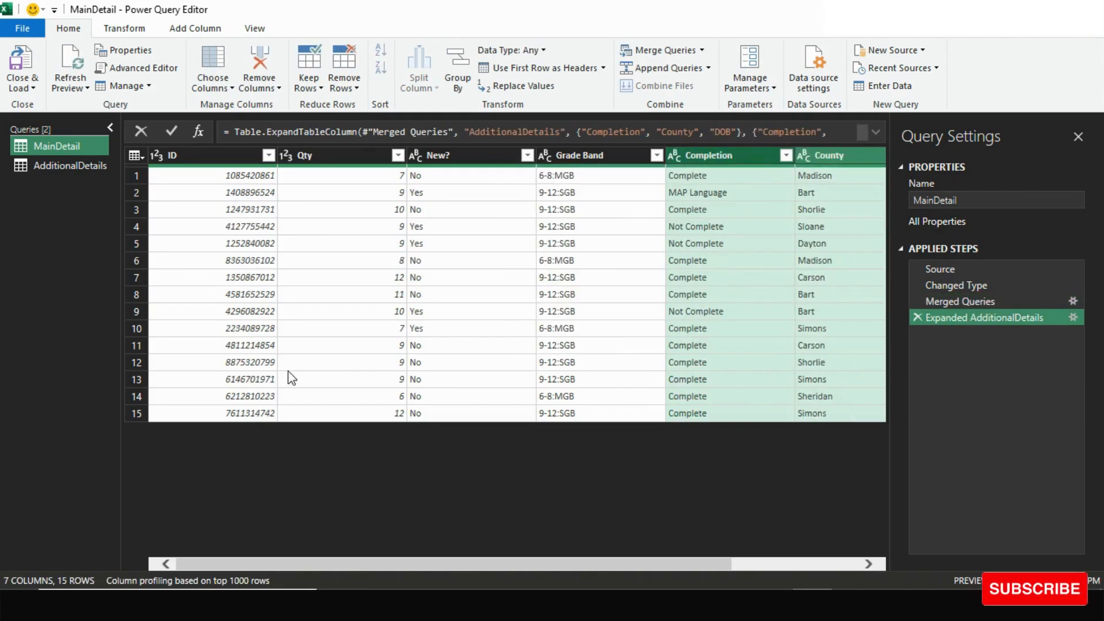
Review the expanded MainDetail columns, comparing row order in its Source step, its final expanded step and the AdditionalDetails query.
drag(588, 566, 838, 567)
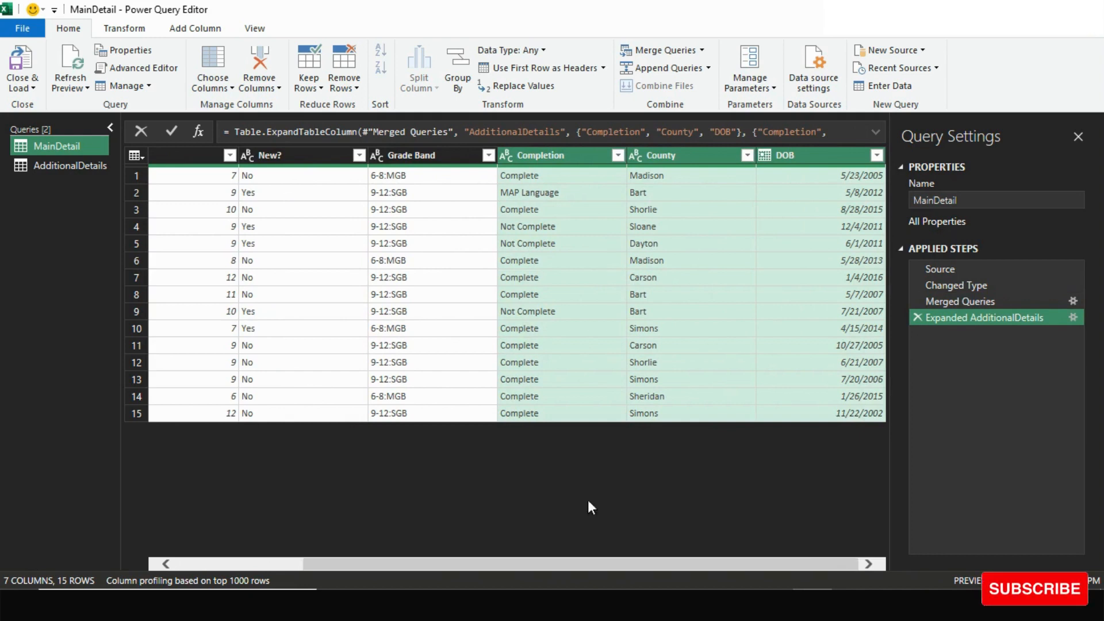
drag(493, 563, 246, 574)
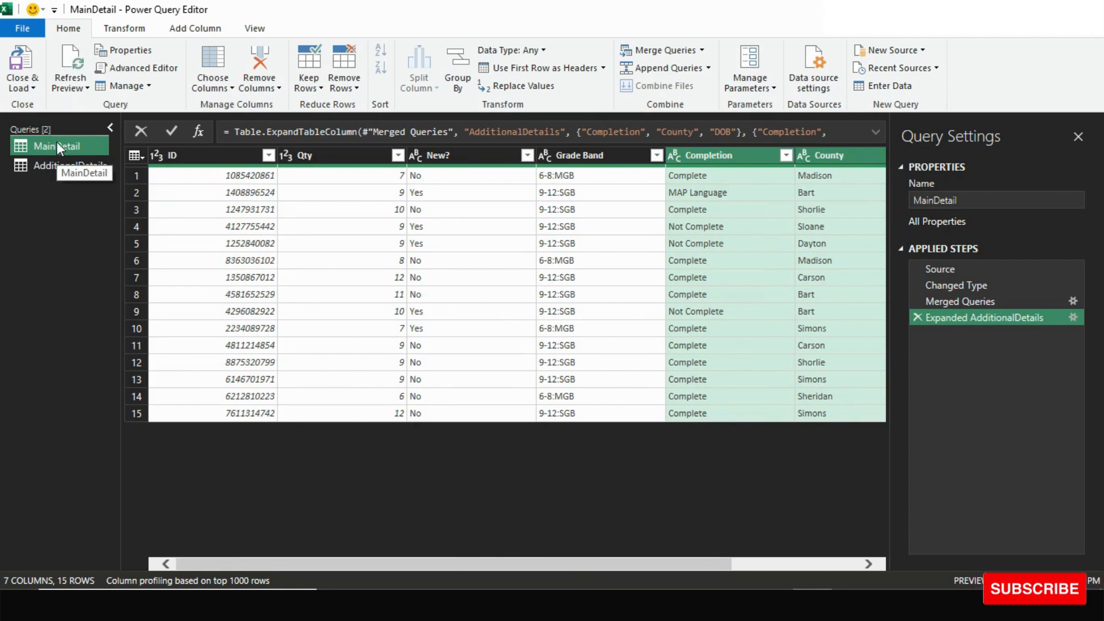
click(951, 269)
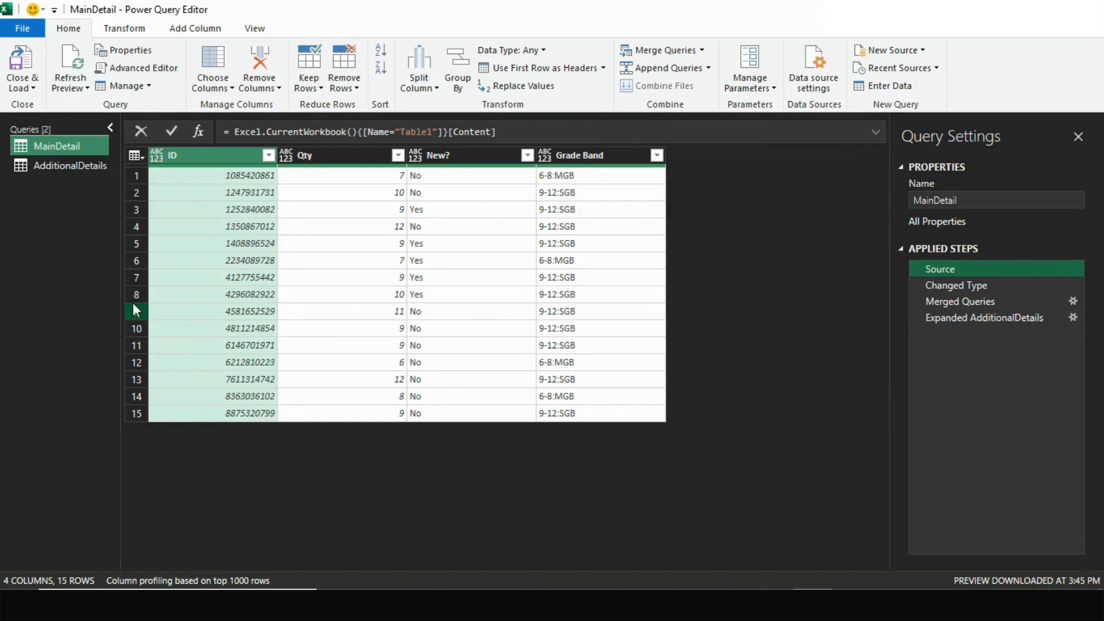
click(967, 316)
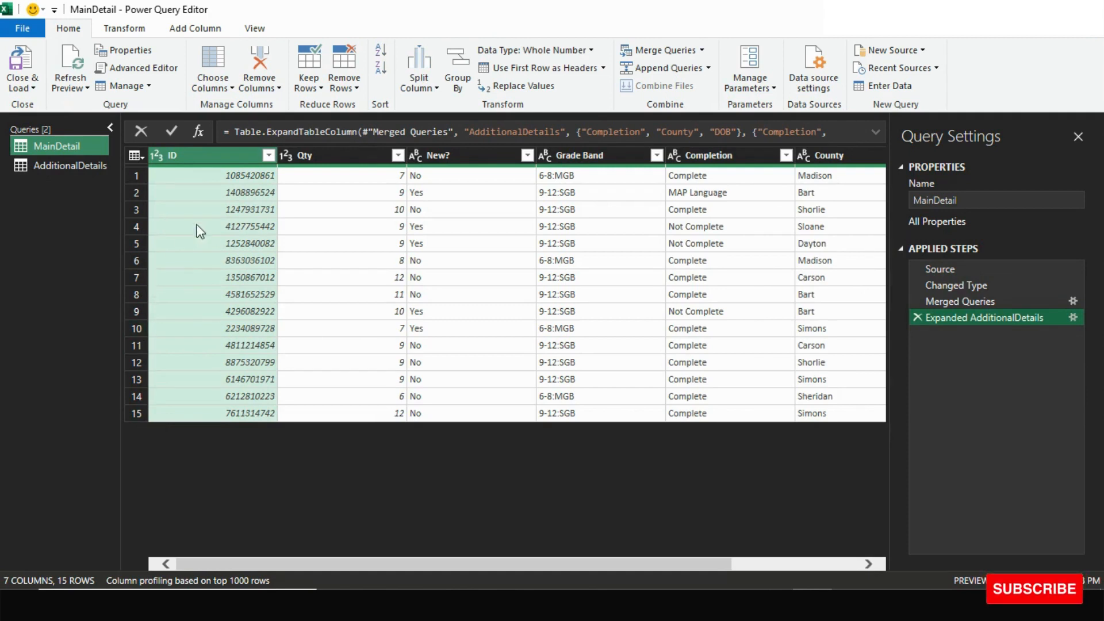
click(52, 164)
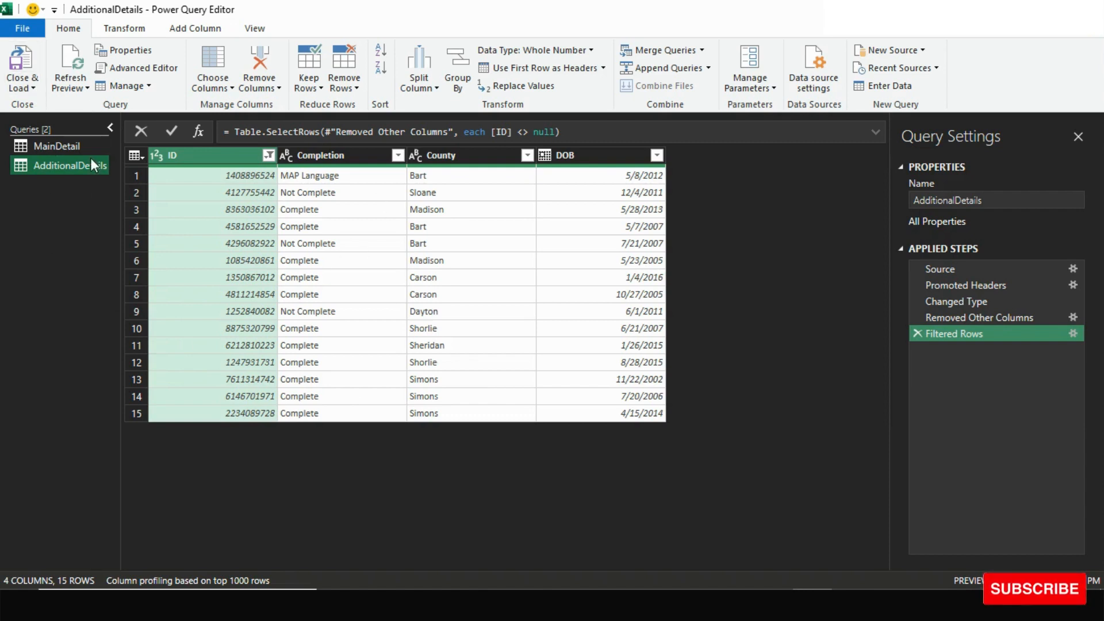
click(71, 146)
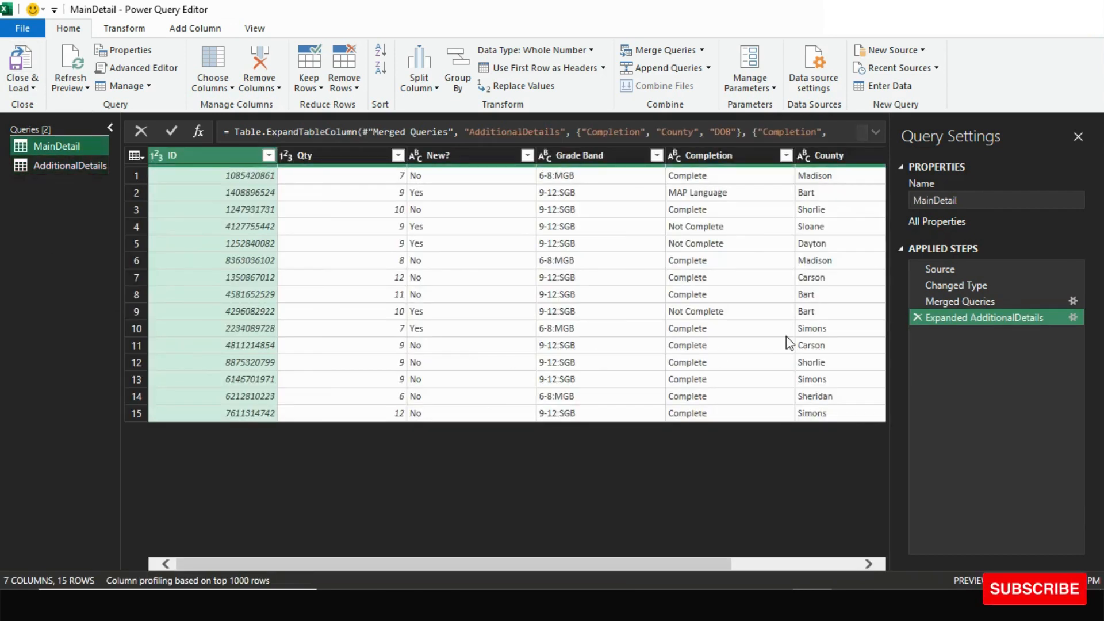
drag(522, 561, 696, 562)
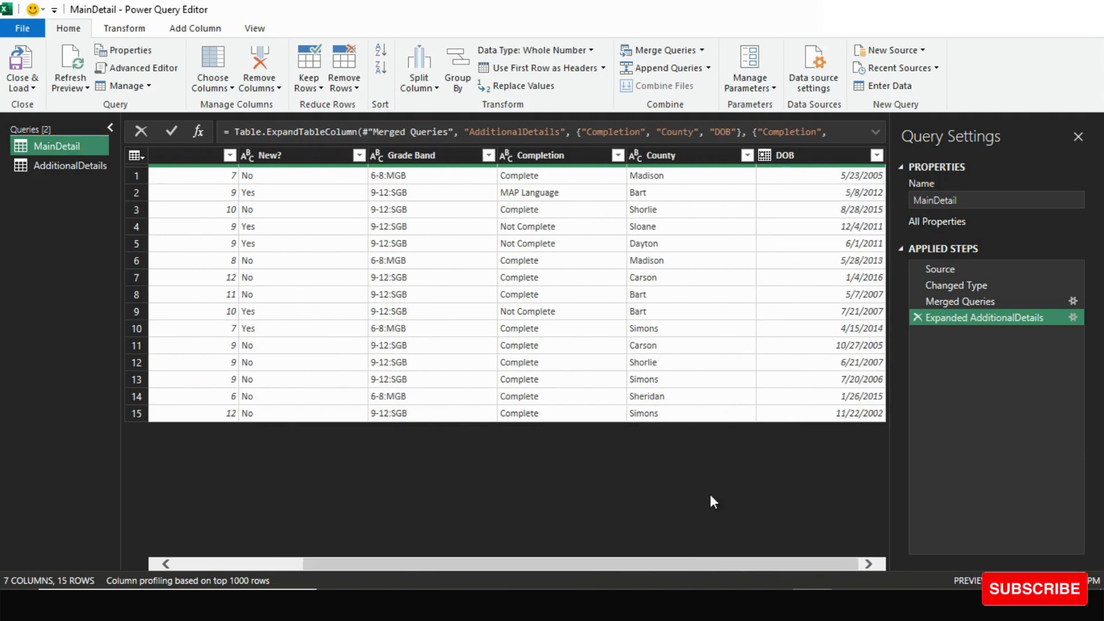
drag(646, 561, 418, 575)
Close the query editor and load both queries as Only Create Connection.
click(22, 87)
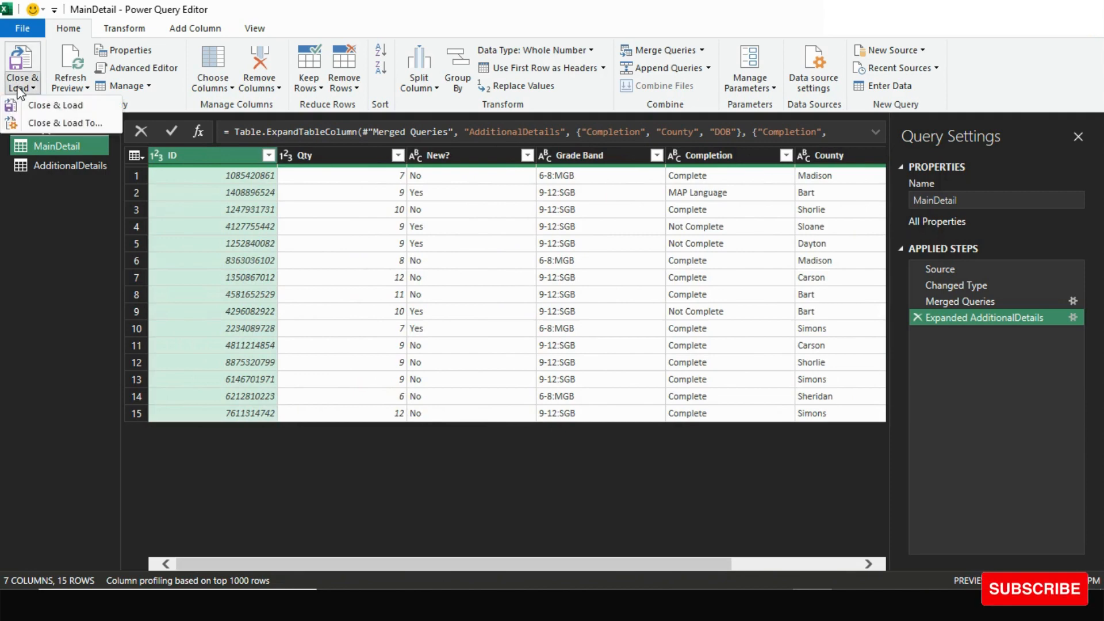
click(55, 123)
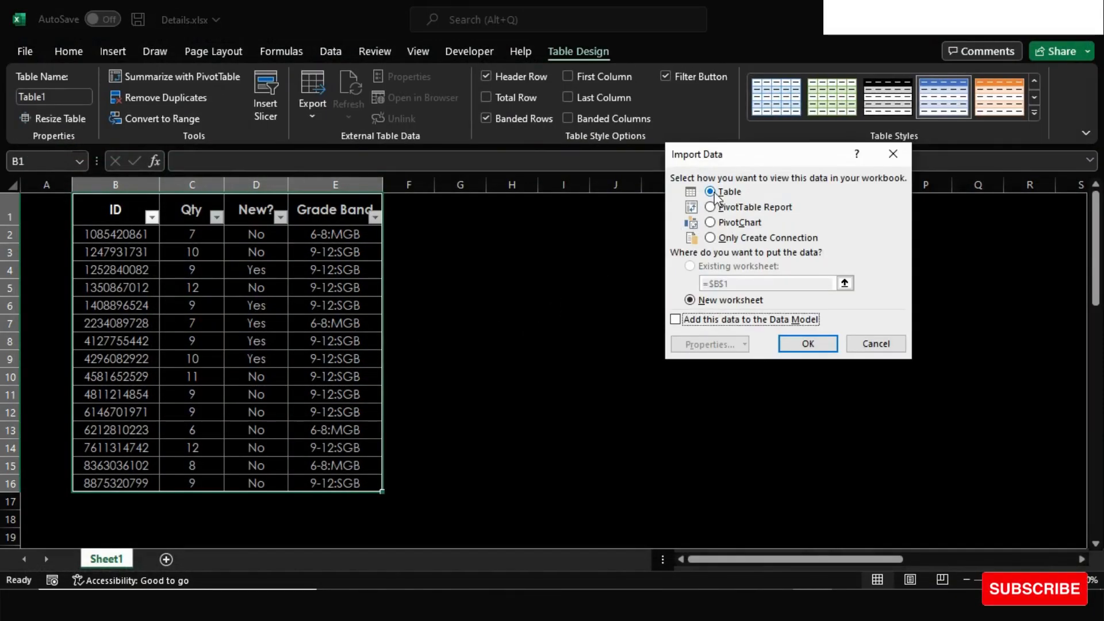
click(716, 240)
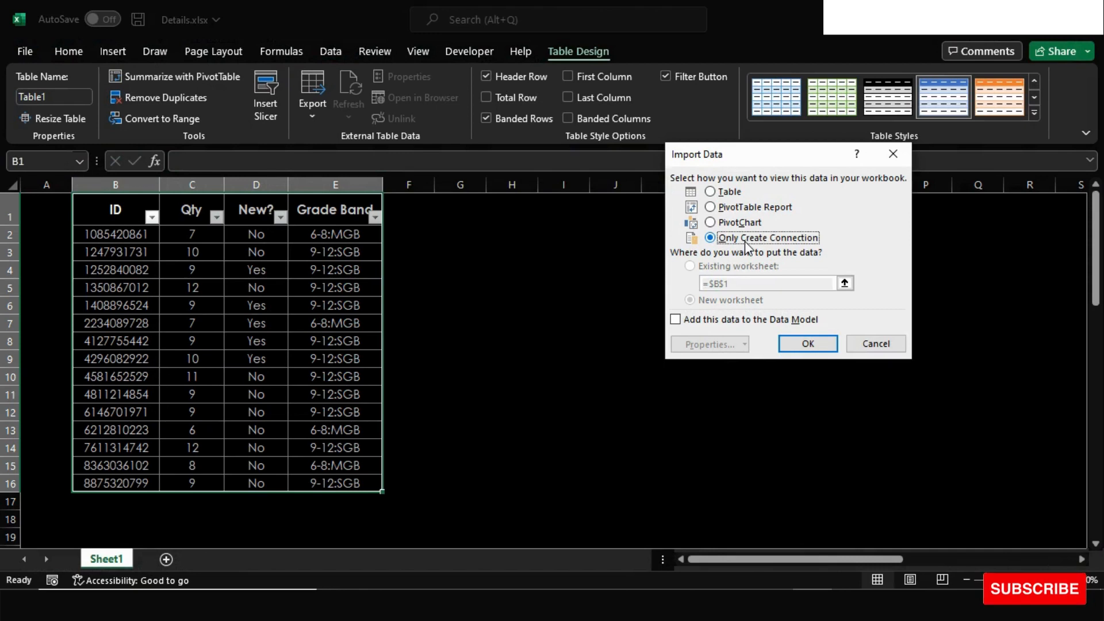
click(808, 344)
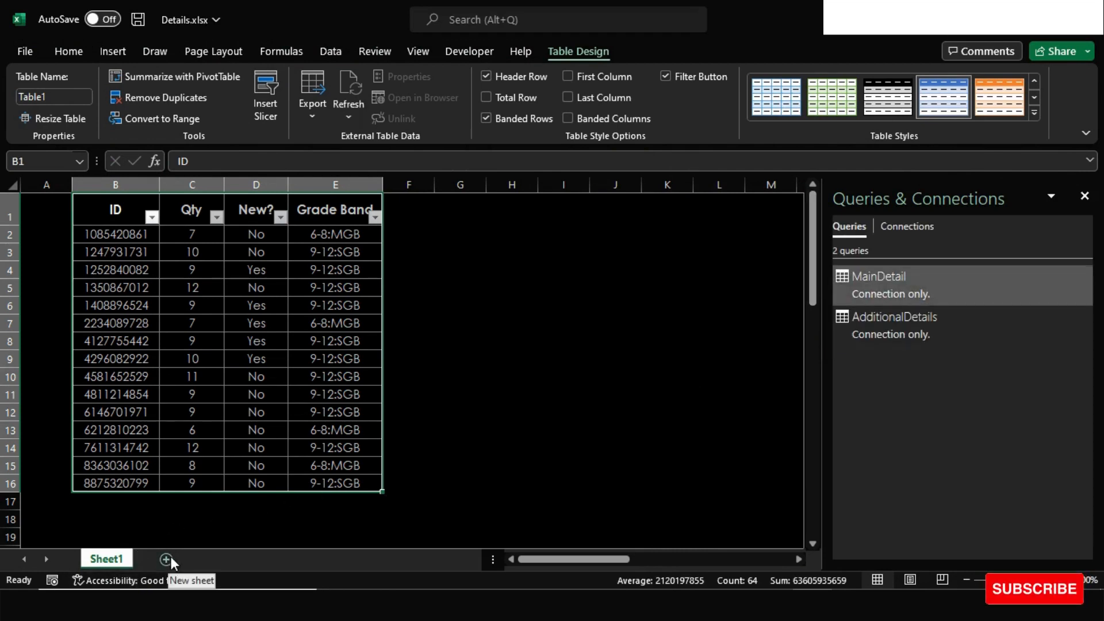
Load the MainDetail query as a table into the existing worksheet at cell M1.
drag(550, 557, 637, 560)
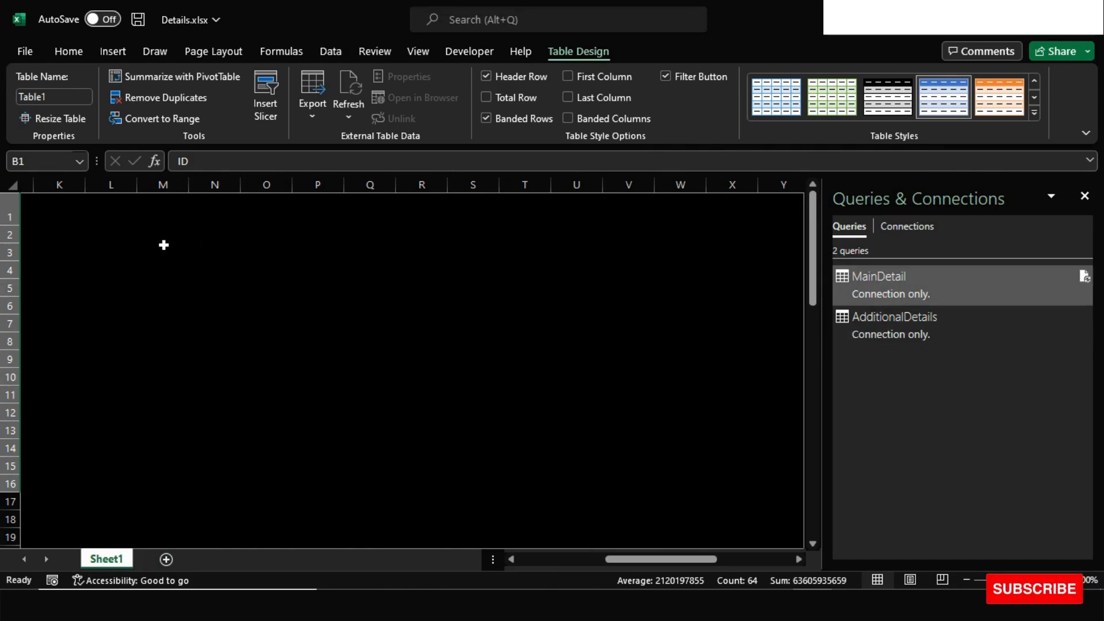
click(171, 207)
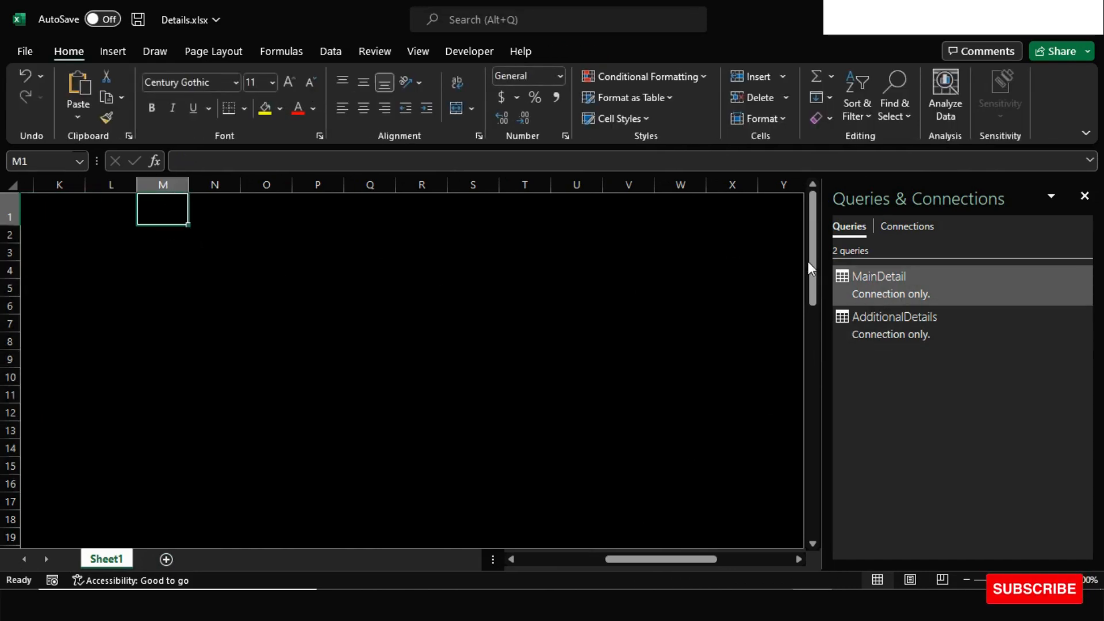
click(905, 278)
right_click(905, 279)
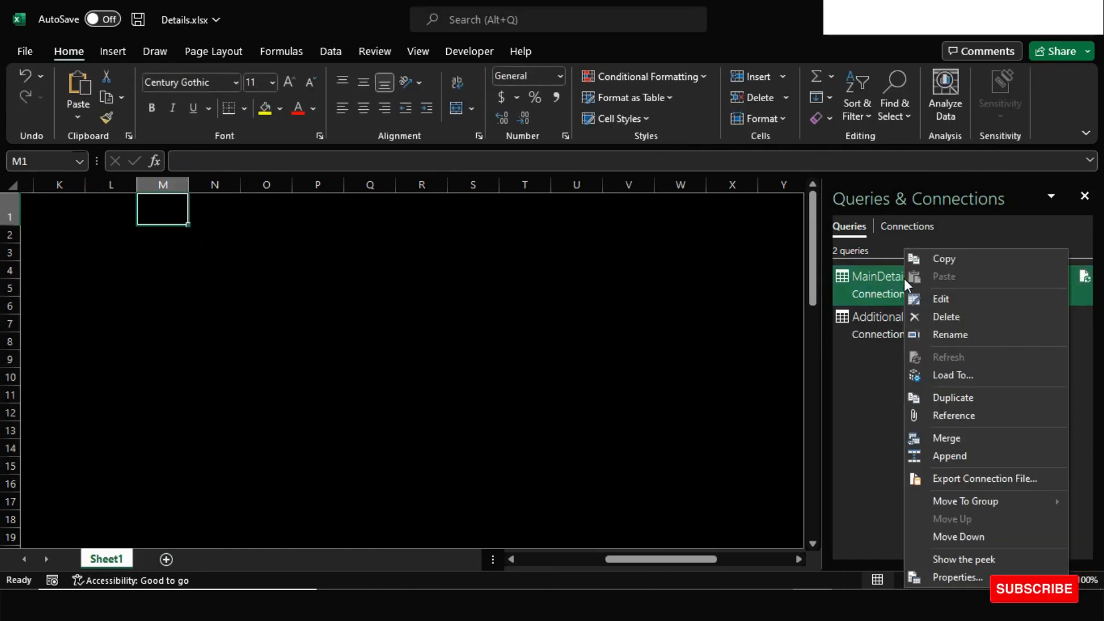
click(962, 376)
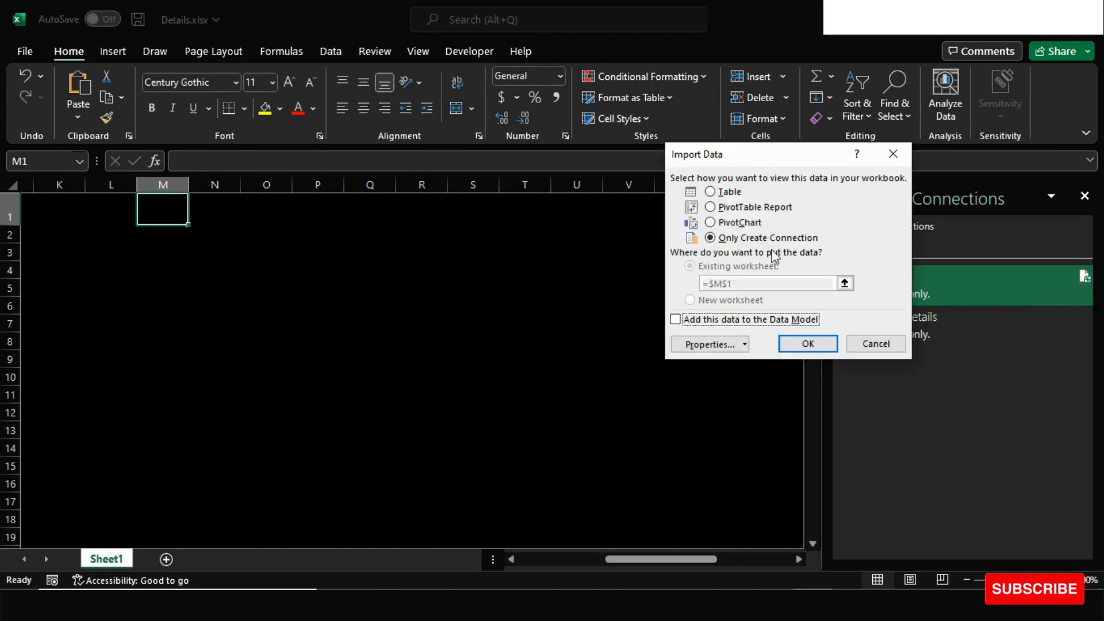
click(711, 191)
click(809, 343)
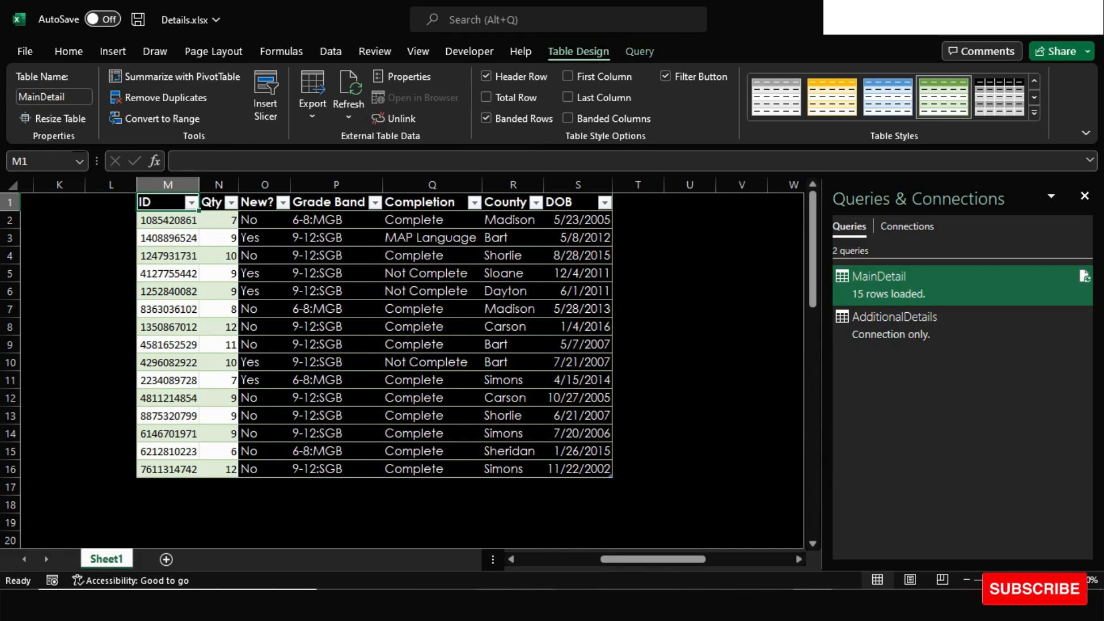
Switch to File Explorer, open AdditionalDetails.csv from the SAMPLE folder, and widen the ID column to show full numbers.
click(497, 606)
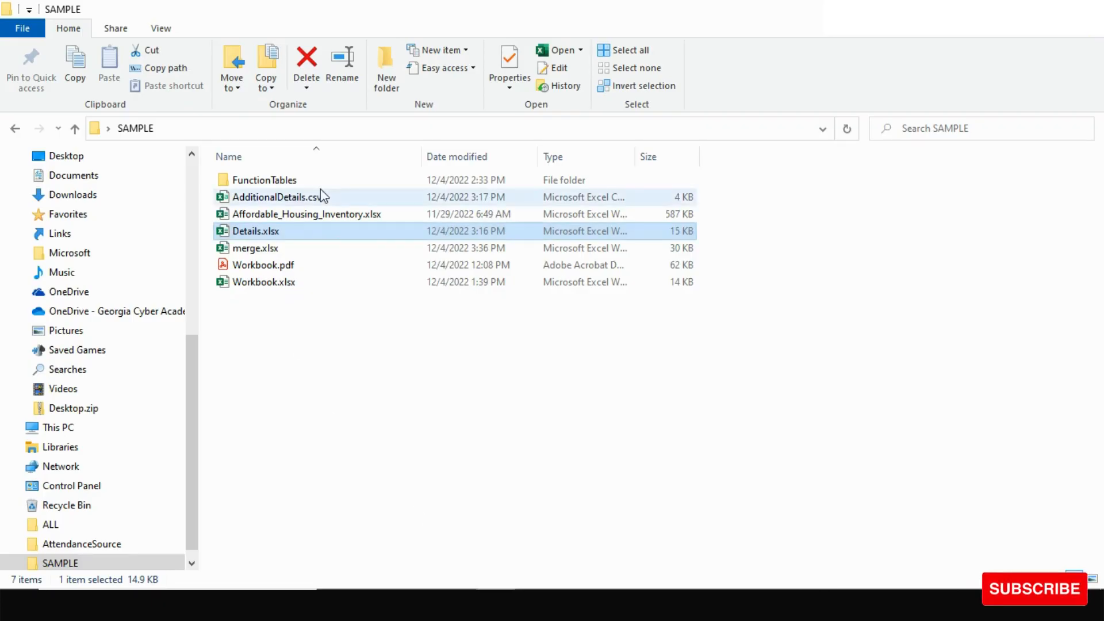
click(277, 197)
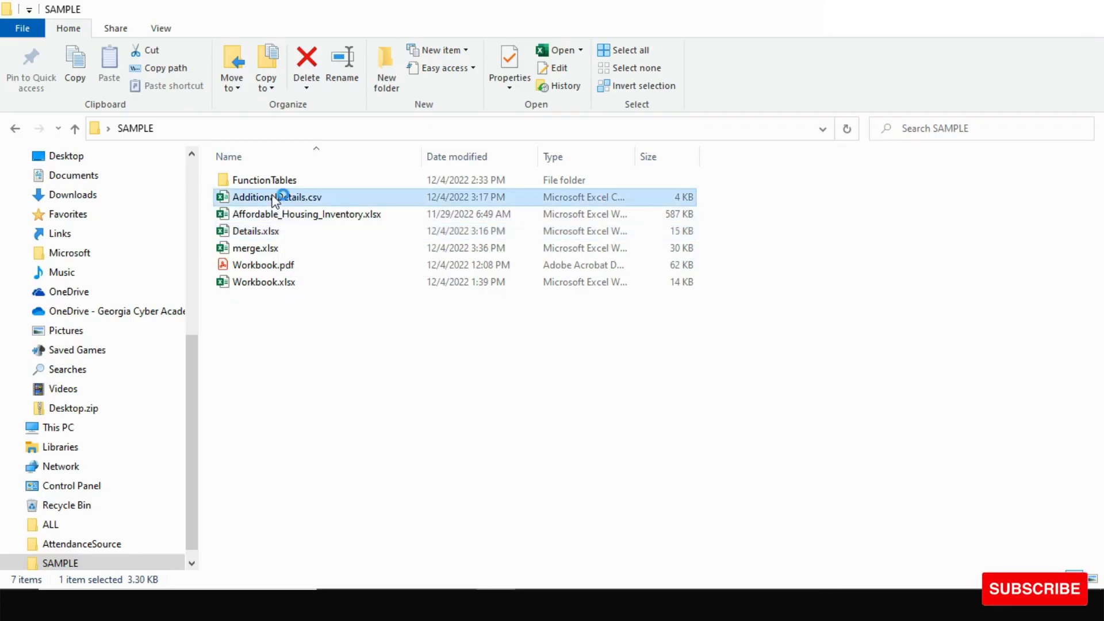
key(Return)
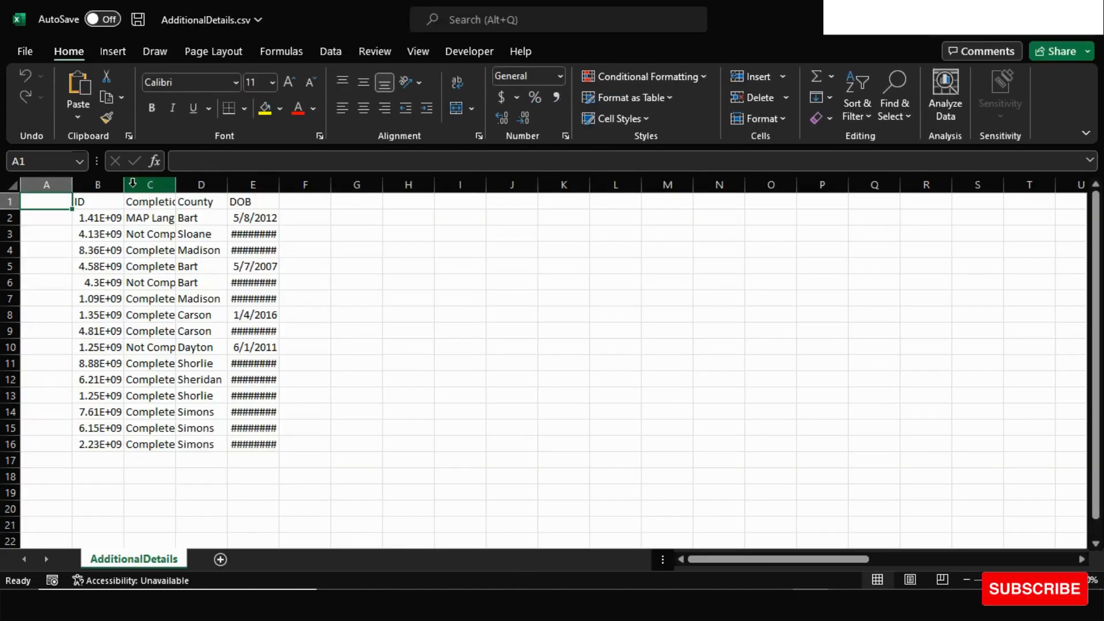
drag(124, 184, 181, 184)
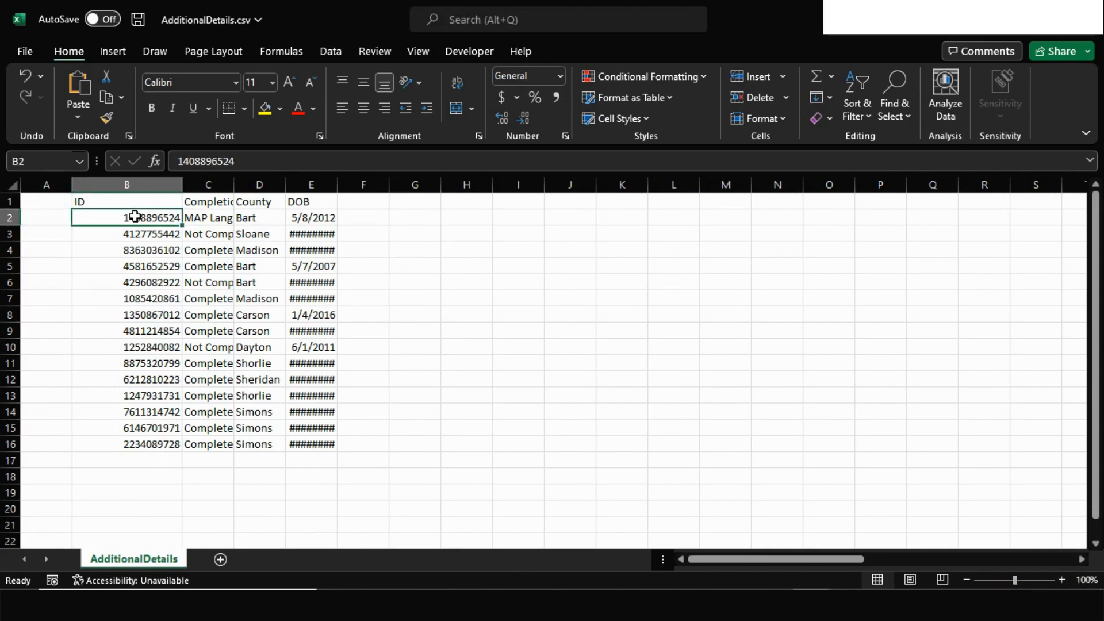
Copy the first record in B2:E2 and paste it over the four records below in B3:E6.
click(137, 219)
key(shift+Right)
key(shift+Right)
key(shift+Right)
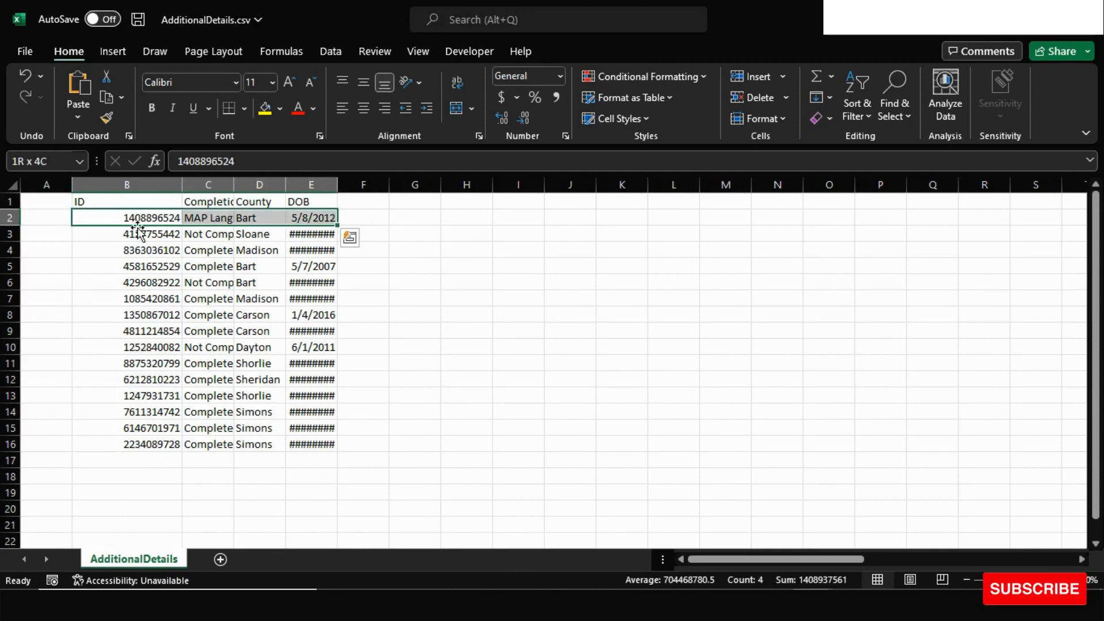
right_click(144, 216)
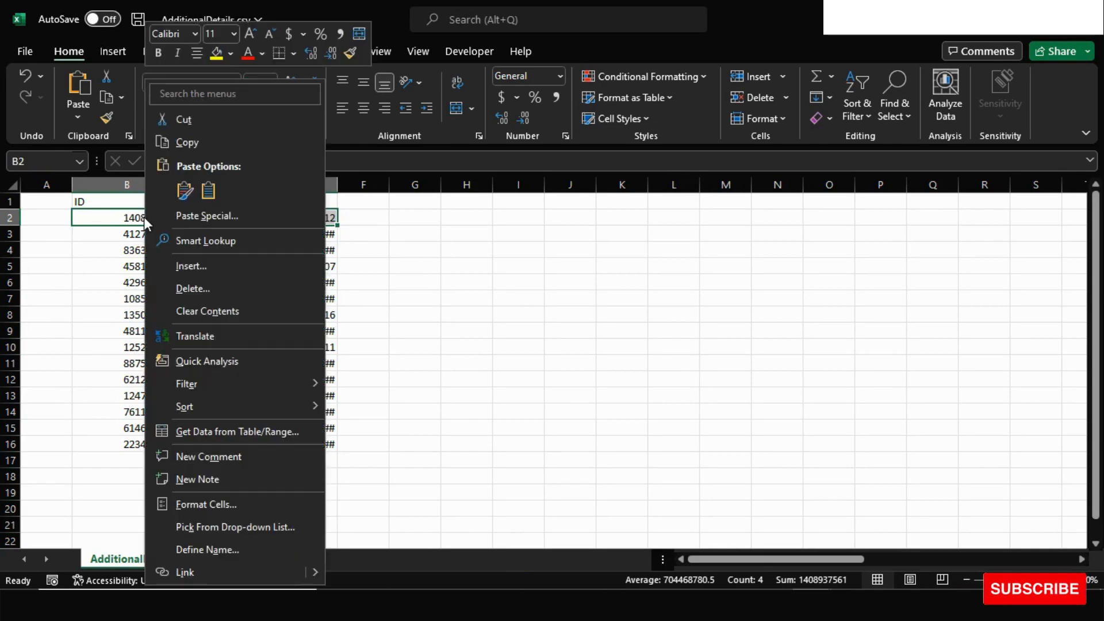
click(181, 140)
click(125, 238)
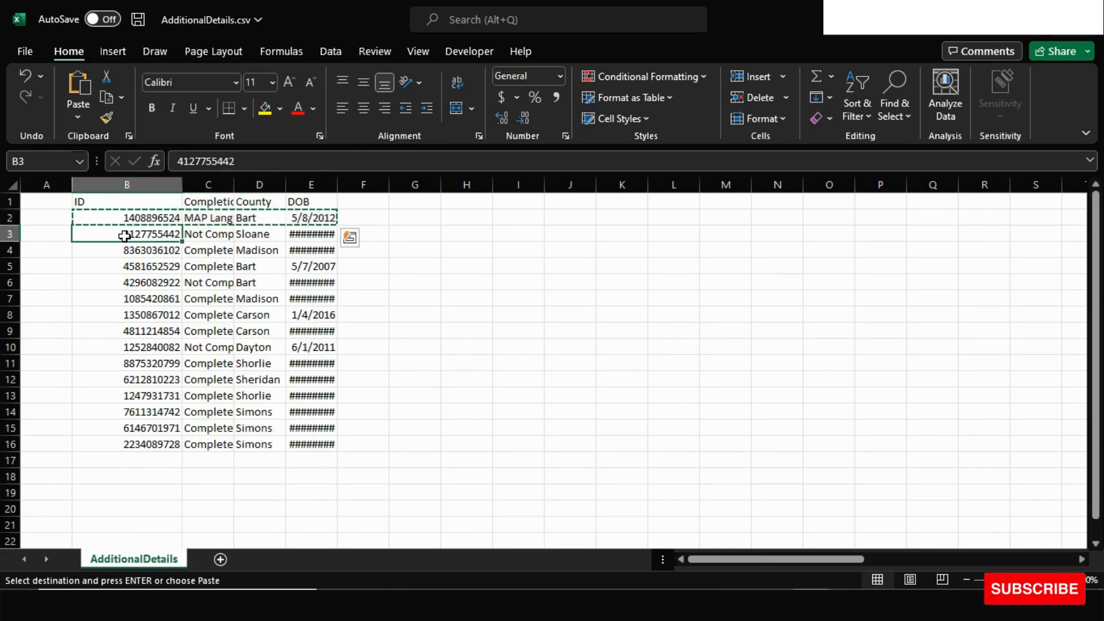
key(shift+Down)
key(shift+Down)
key(shift+Down)
key(shift+Right)
key(shift+Right)
key(shift+Right)
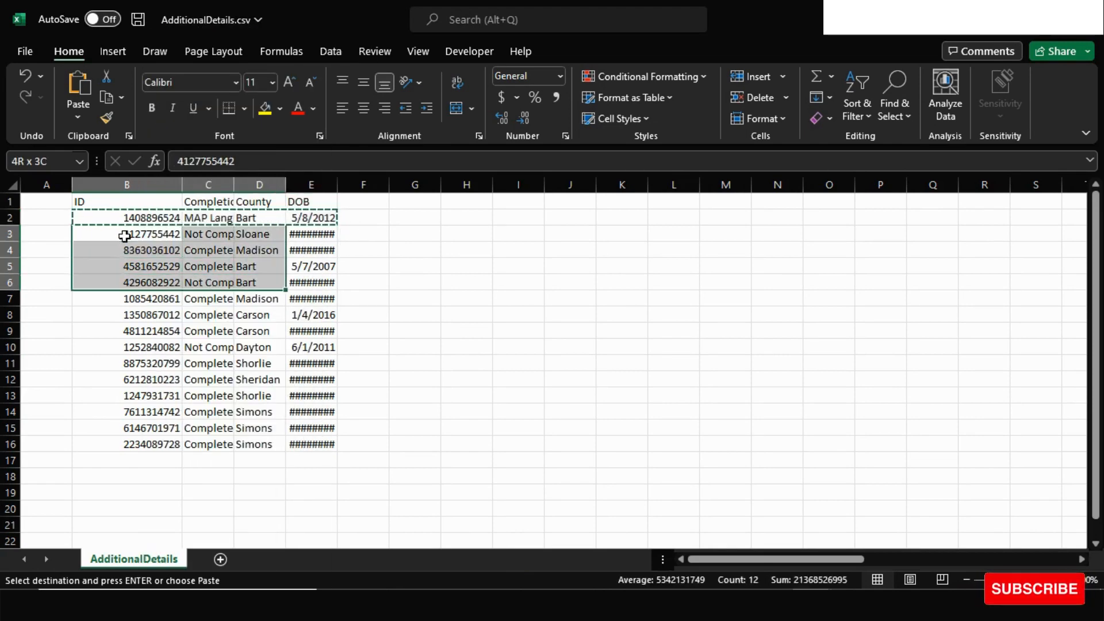
right_click(125, 236)
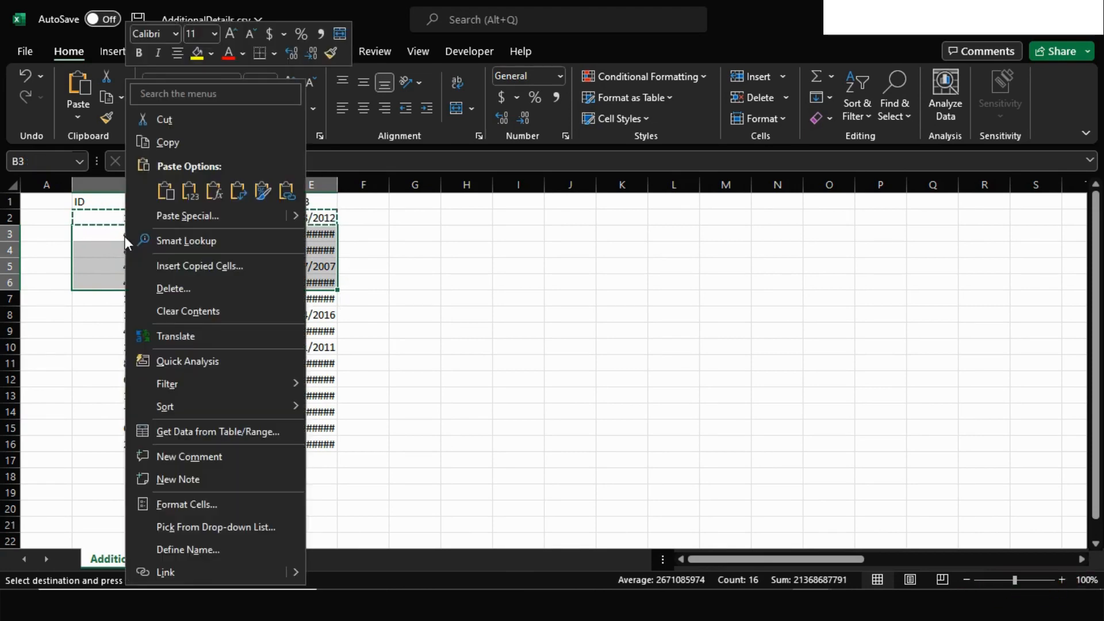
click(178, 194)
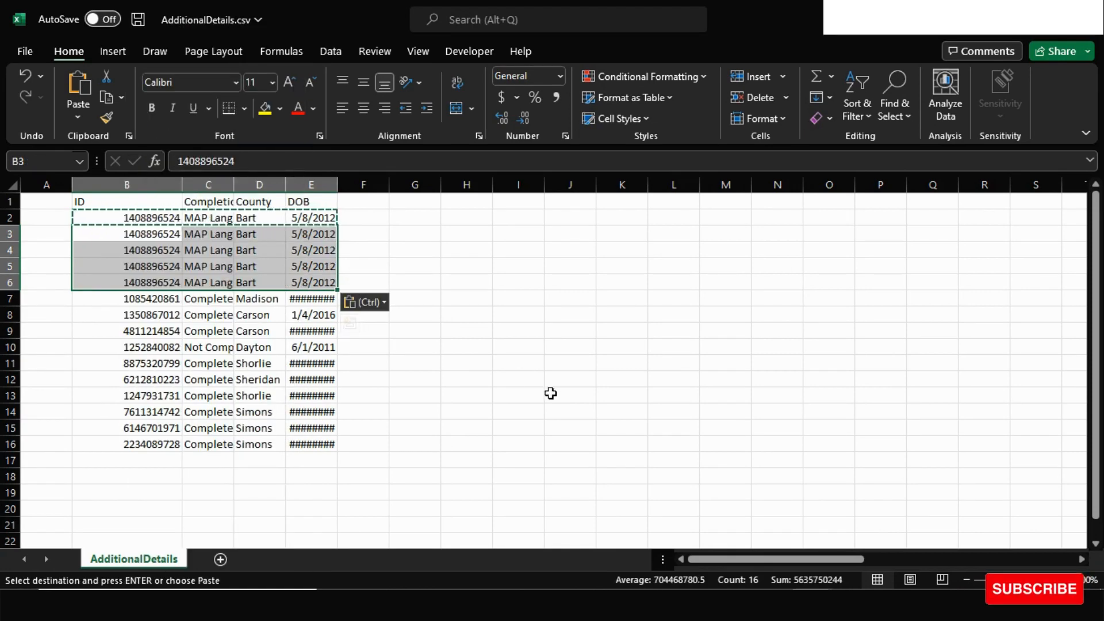
Fit the Completion column to its contents and change the Completion value in C3 to MAP Reading.
double_click(233, 190)
click(227, 234)
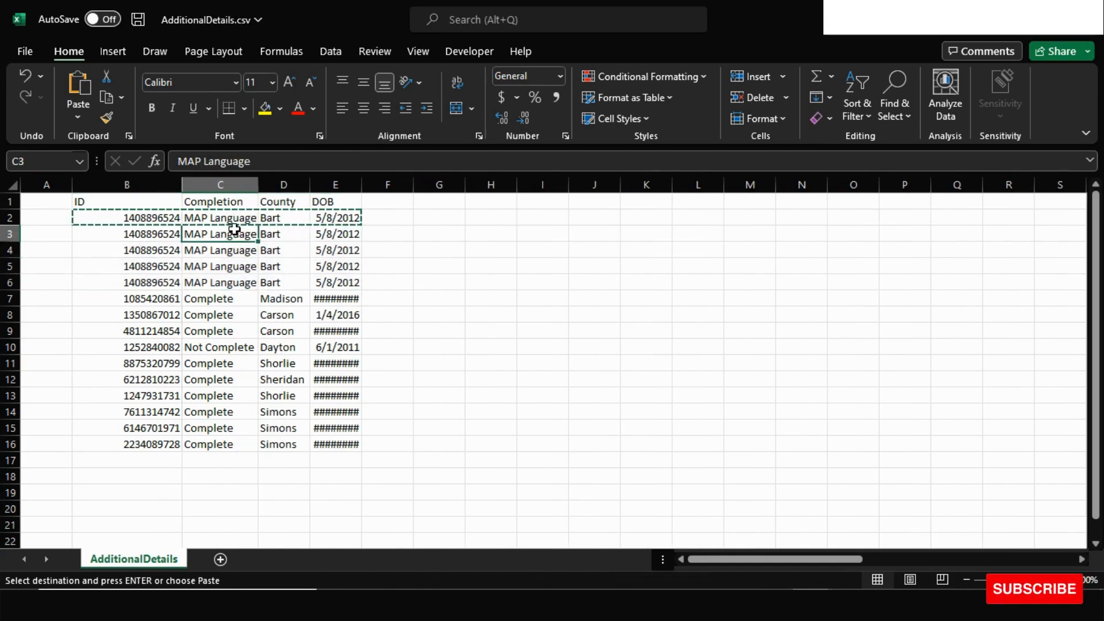
drag(251, 162, 198, 161)
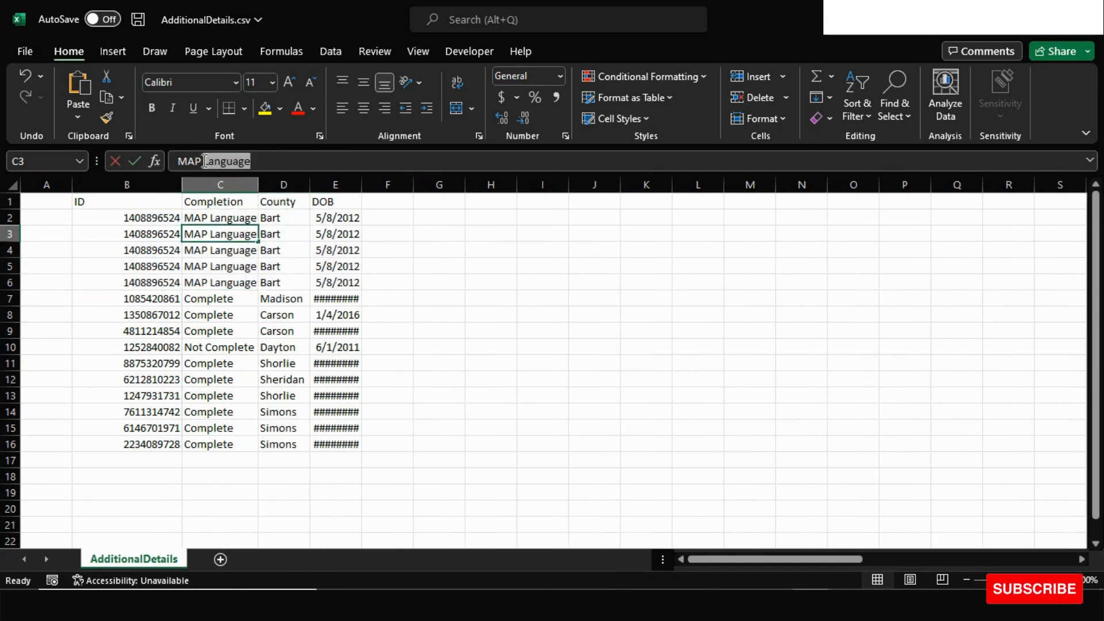
text(Read)
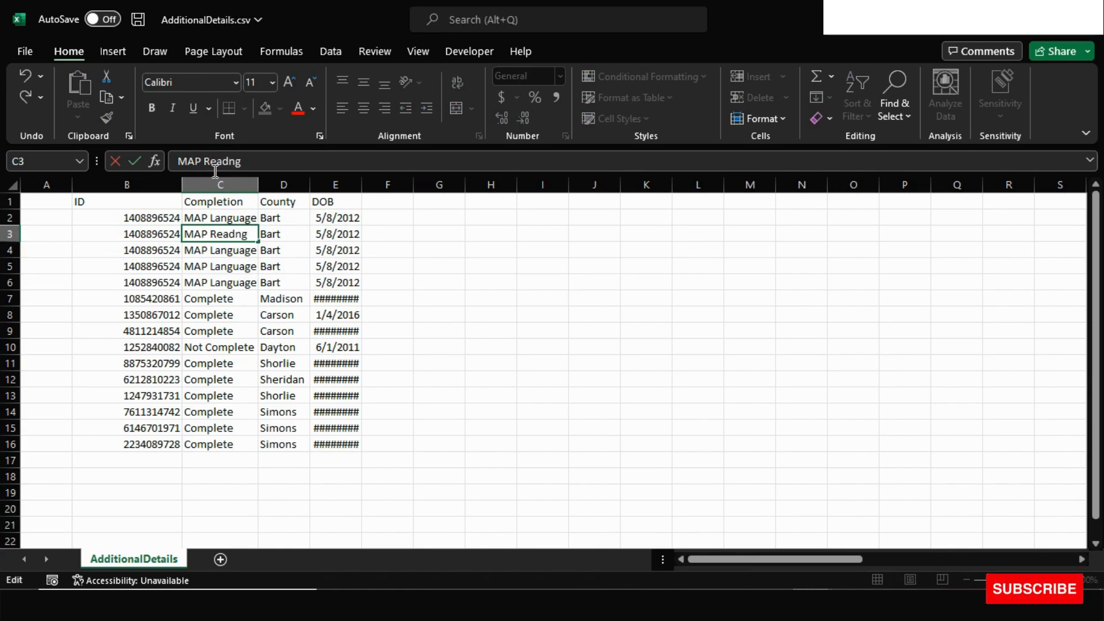
key(BackSpace)
text(ing)
key(Return)
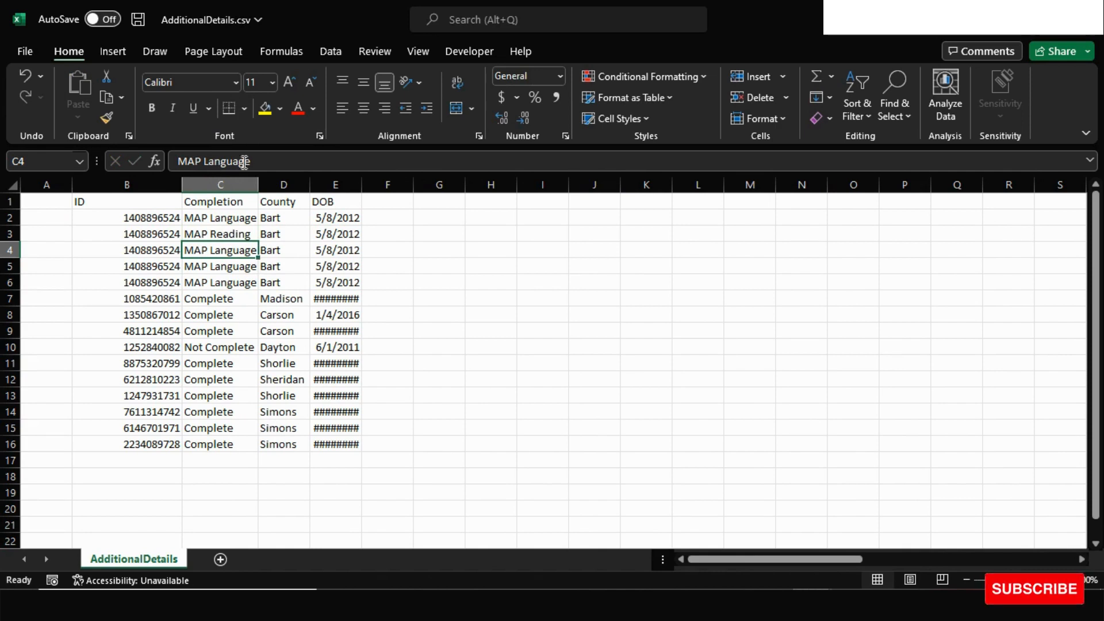
Change the Completion value in C4 to Something.
drag(256, 162, 175, 161)
text(Somet)
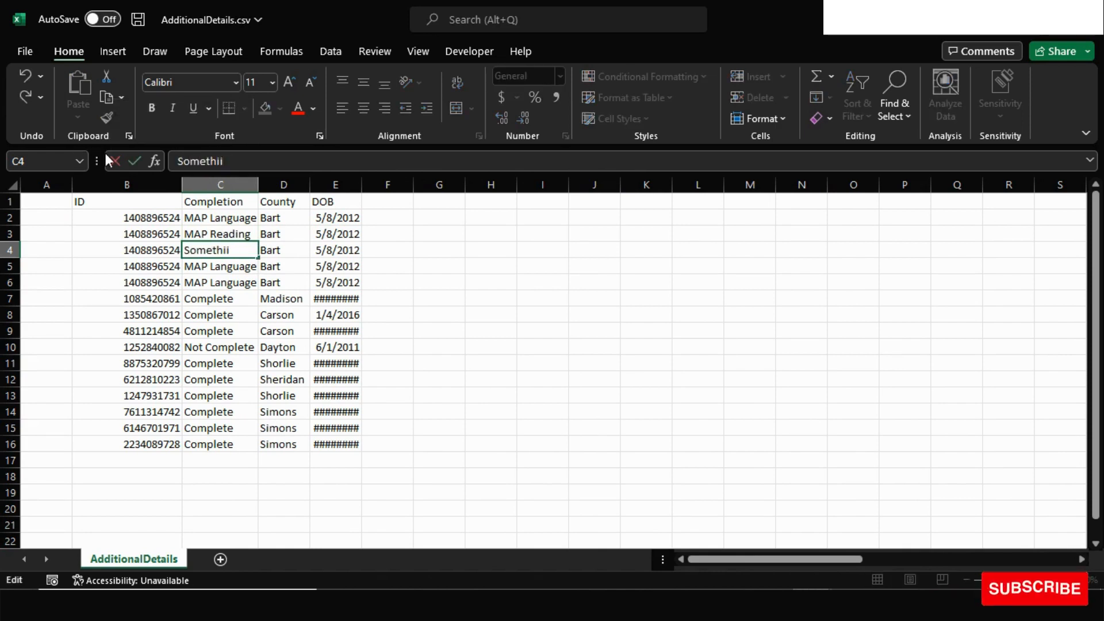
text(hing)
key(Return)
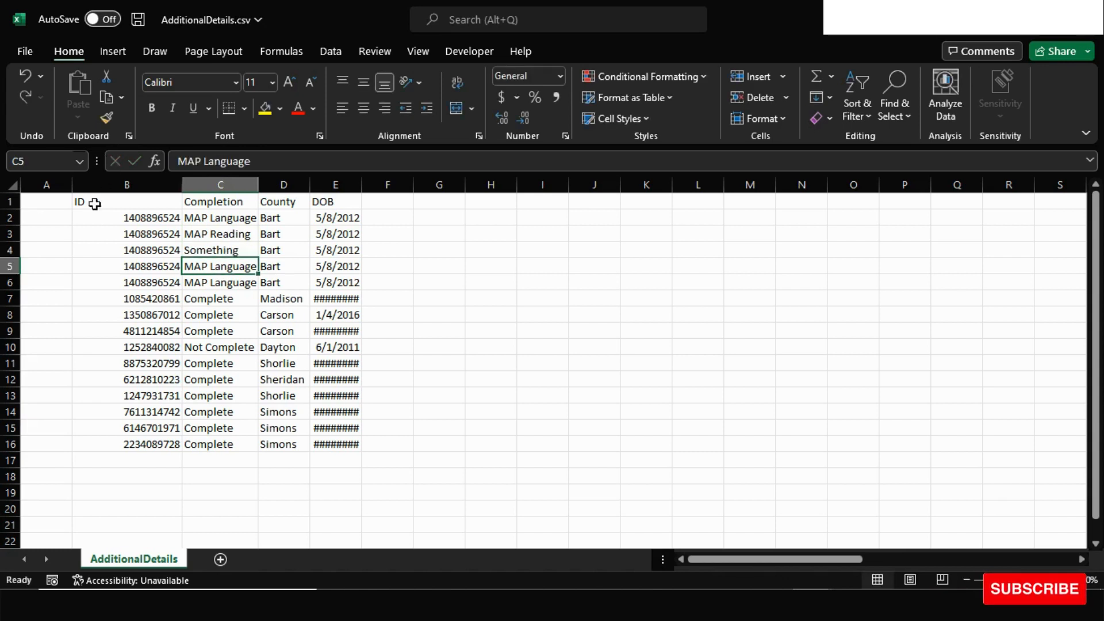
Change the County values of the last two repeated-ID records to Coweta in D5 and Soho in D6.
click(298, 263)
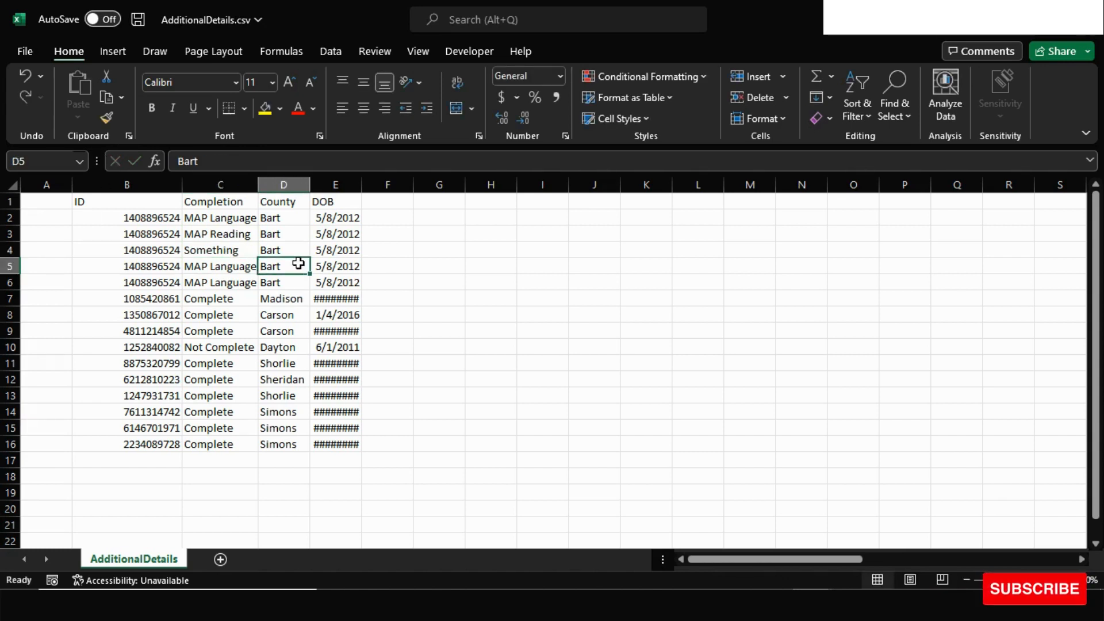
text(Coweta)
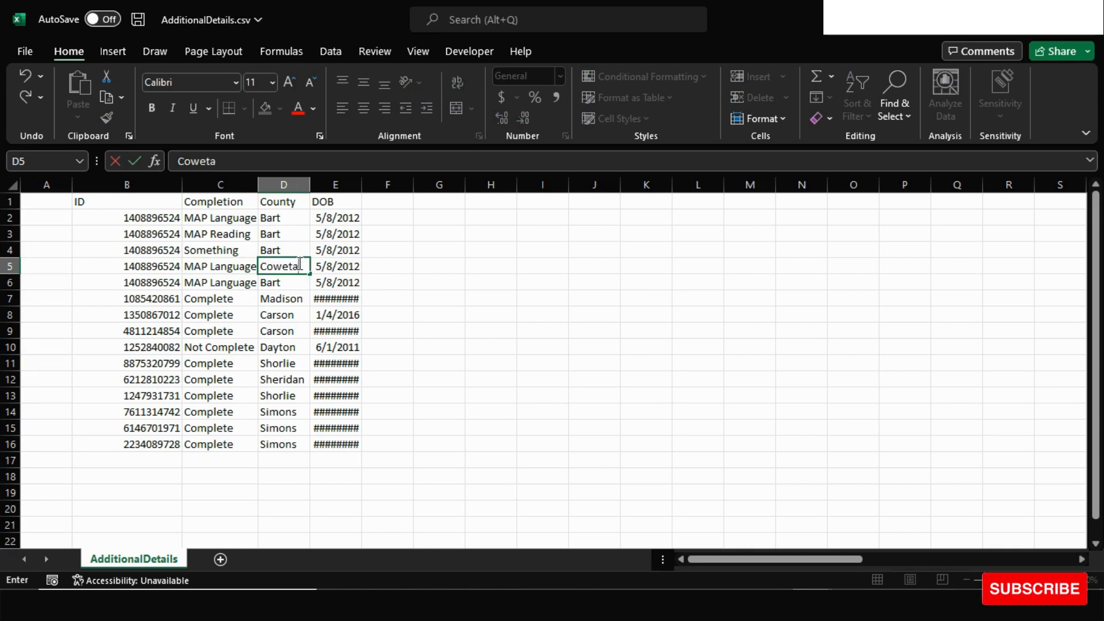
key(Return)
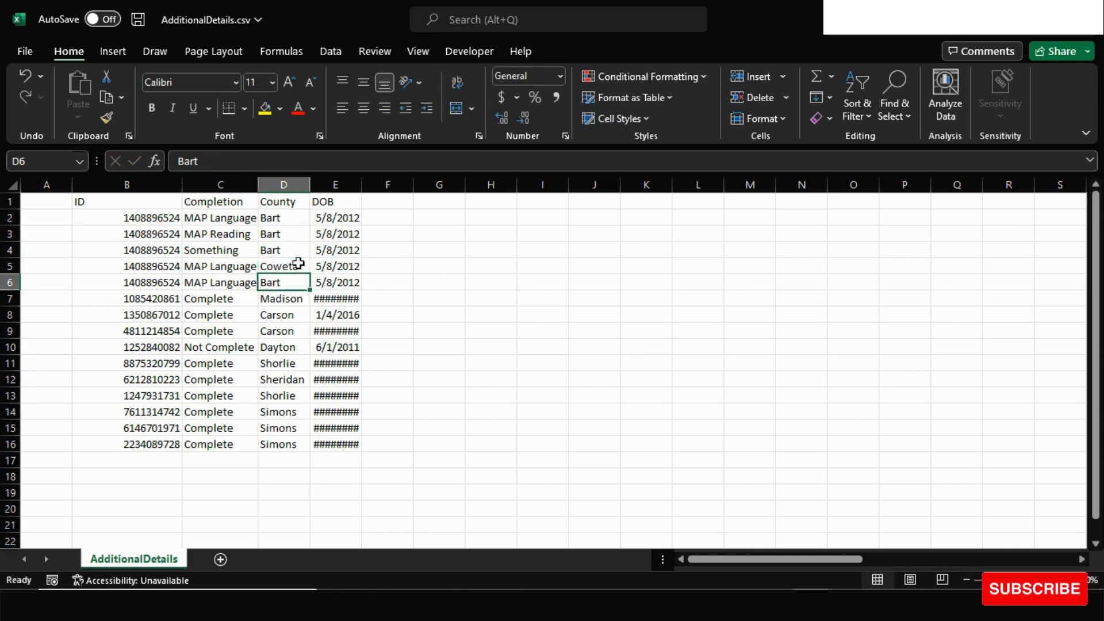
text(Soho)
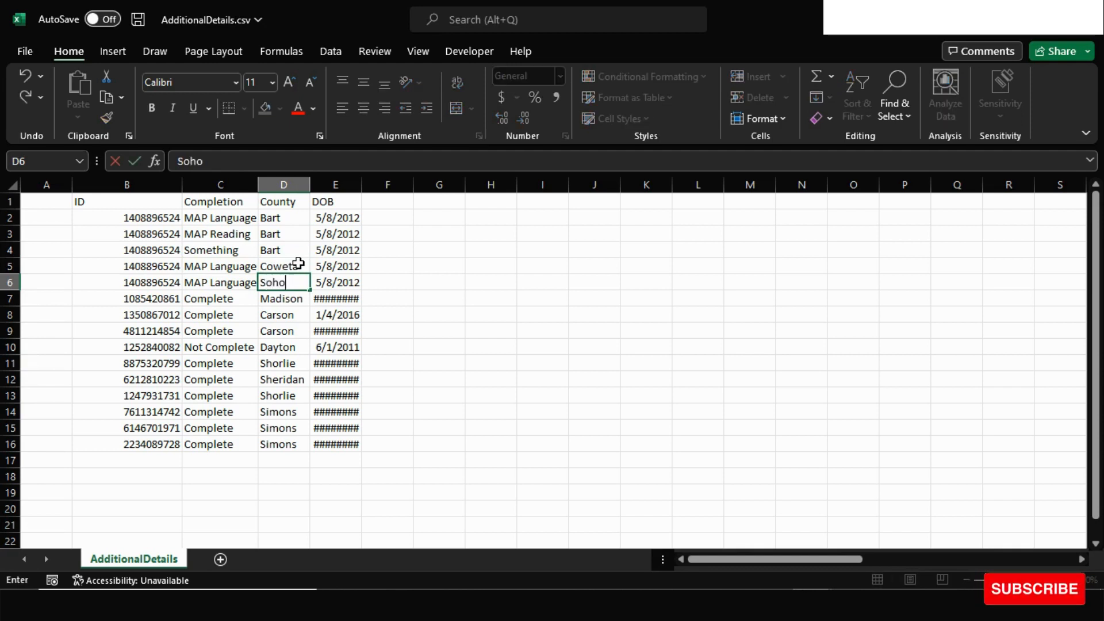
key(Return)
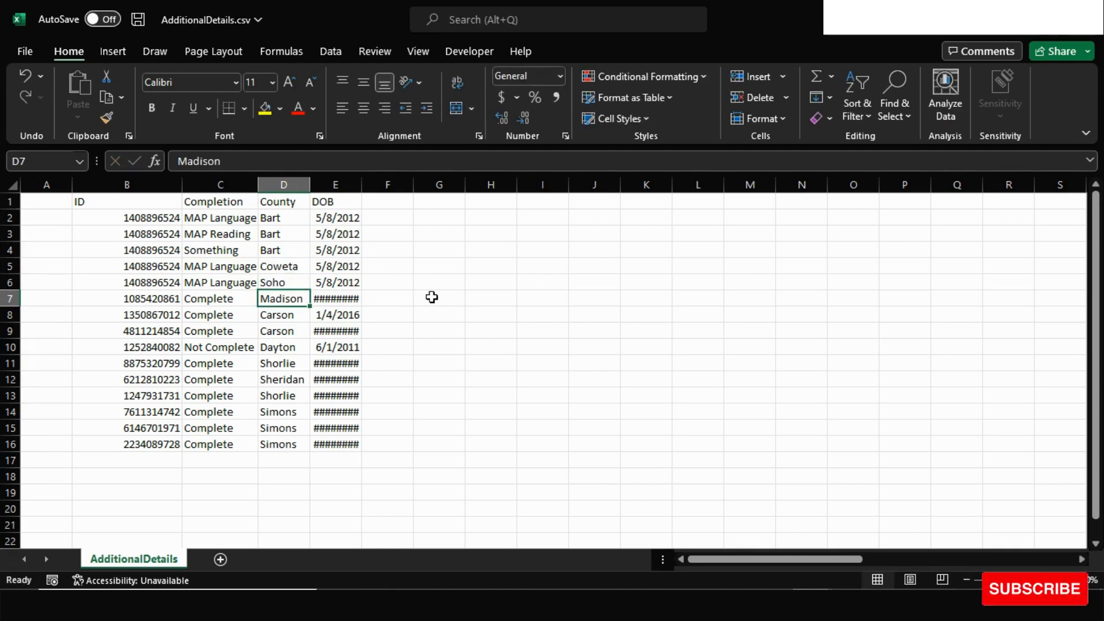
Save the edited AdditionalDetails.csv file.
click(633, 358)
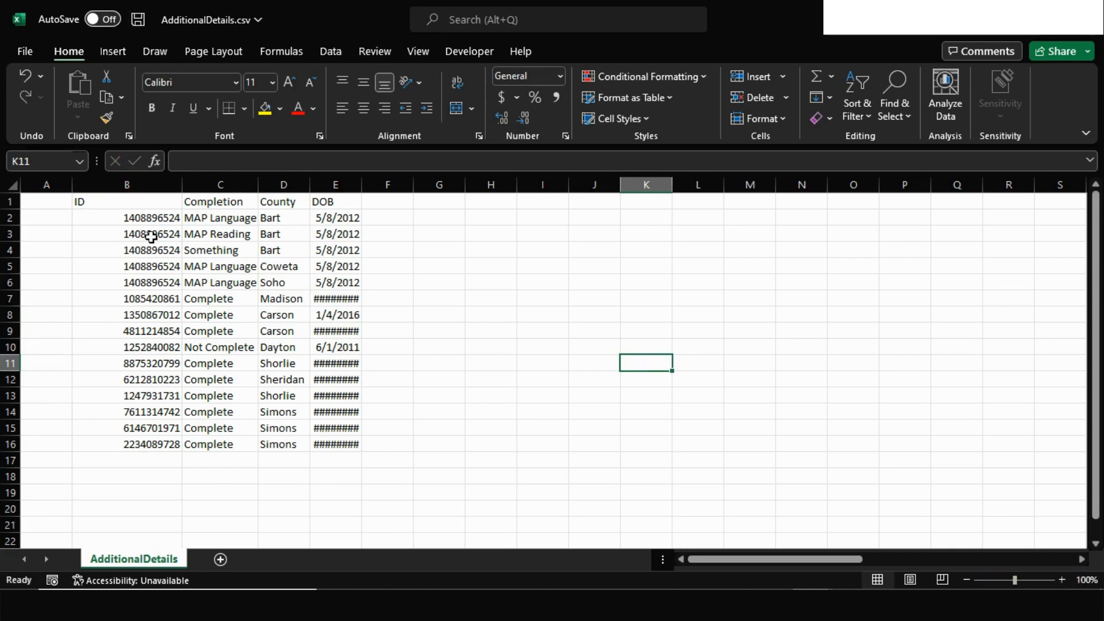
click(151, 219)
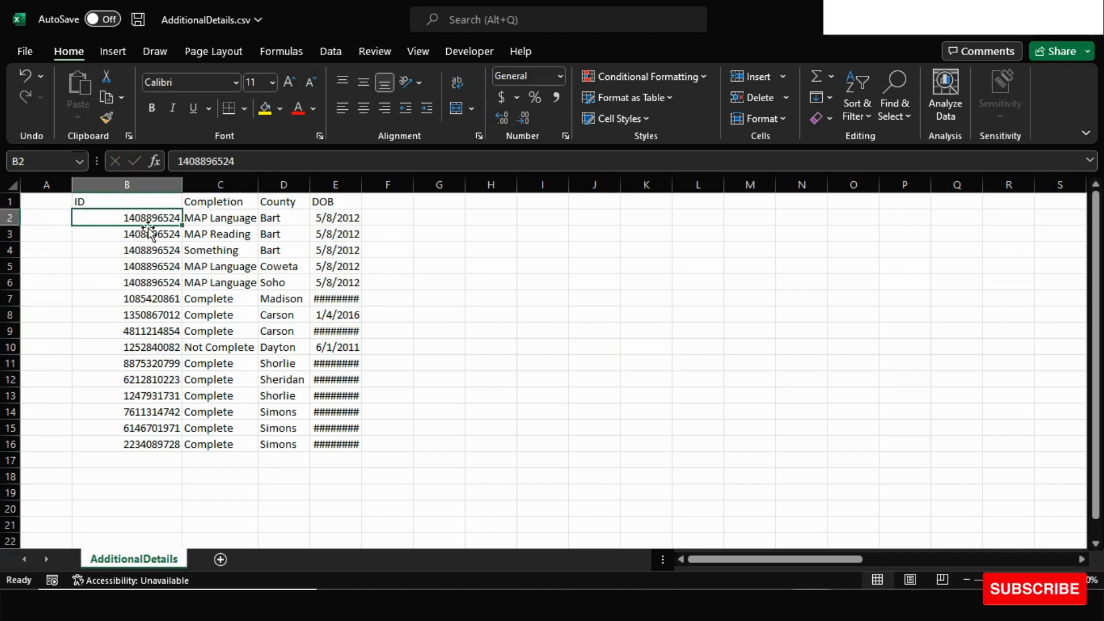
click(138, 19)
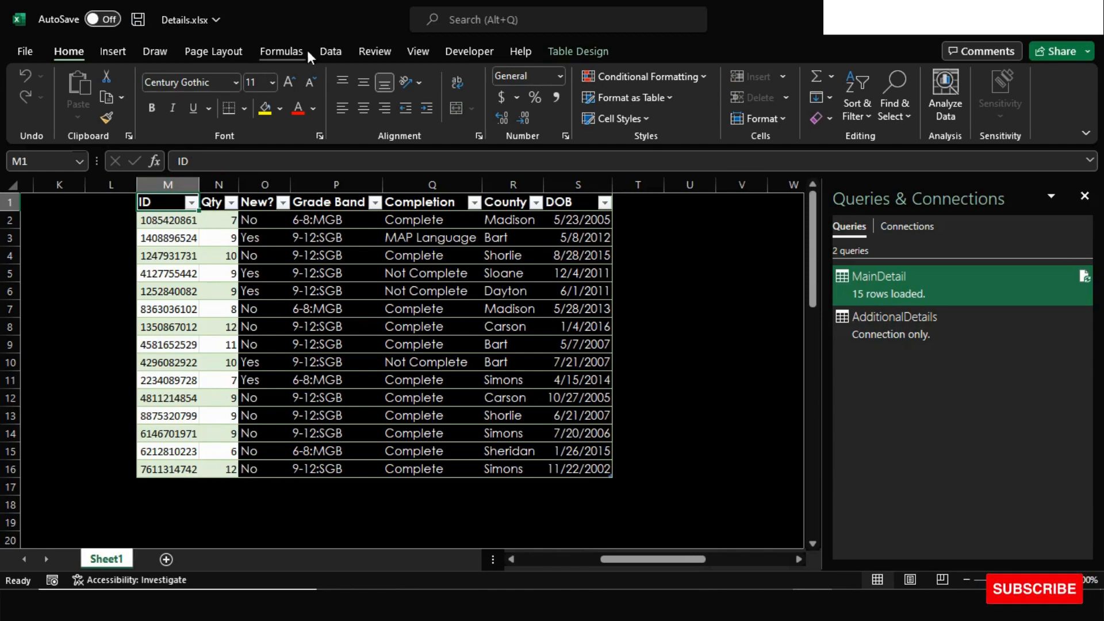
Open the Power Query Editor for Details.xlsx, select the AdditionalDetails query, and refresh all query previews.
click(327, 52)
click(31, 115)
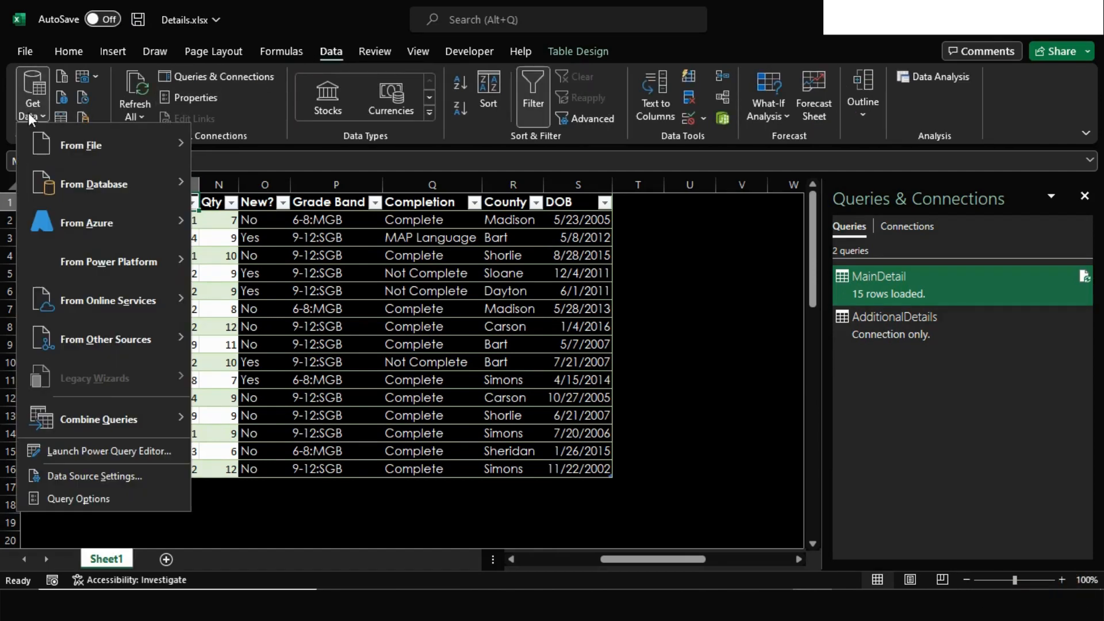
click(70, 451)
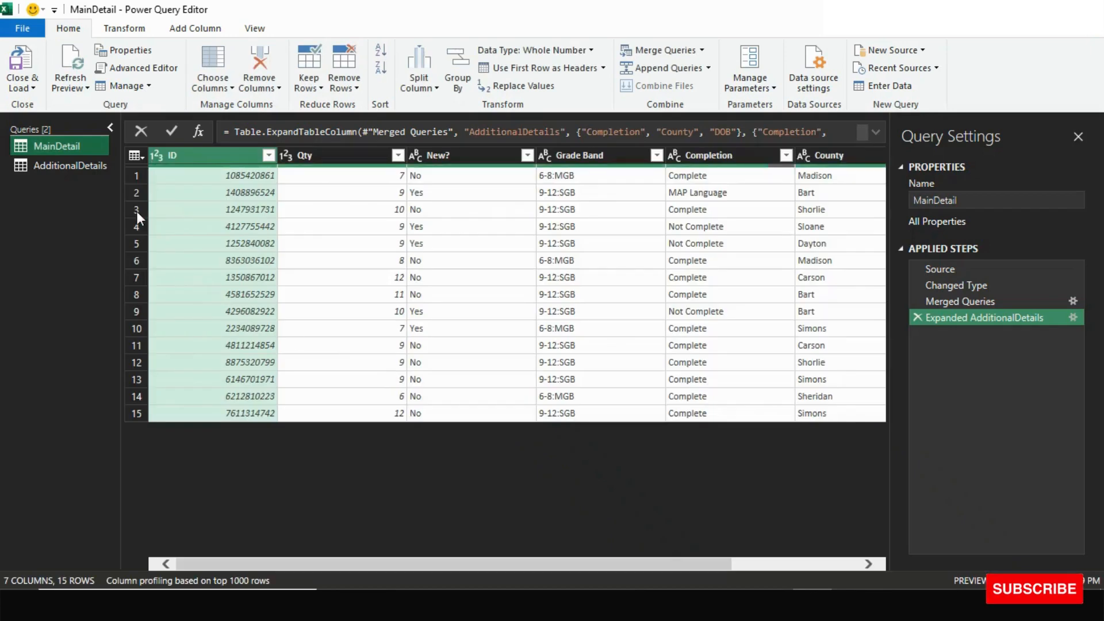
click(71, 166)
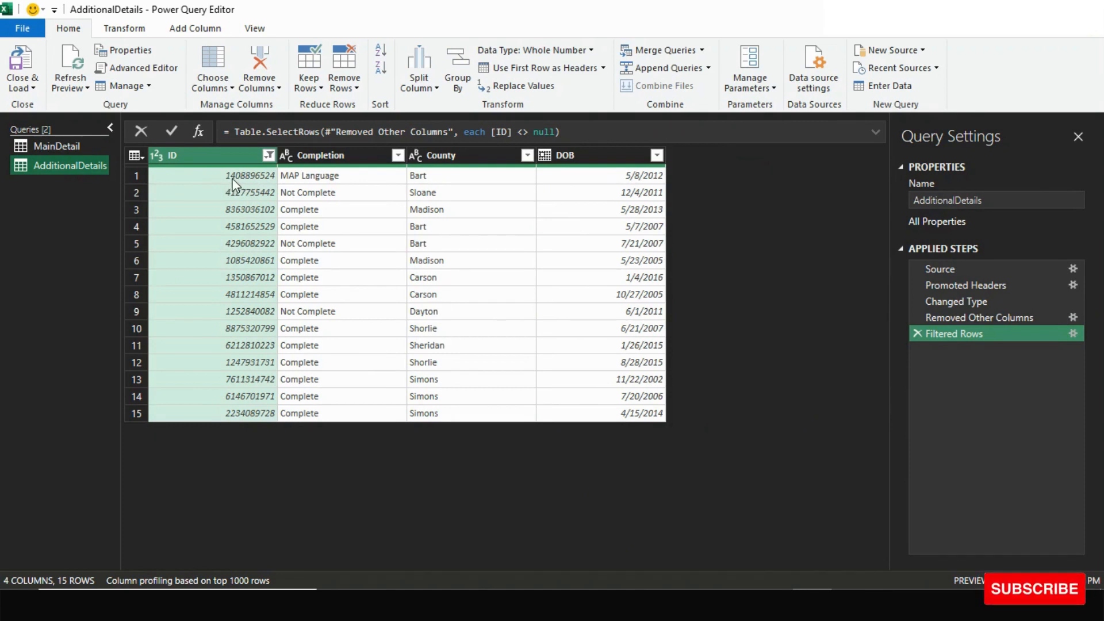
click(75, 87)
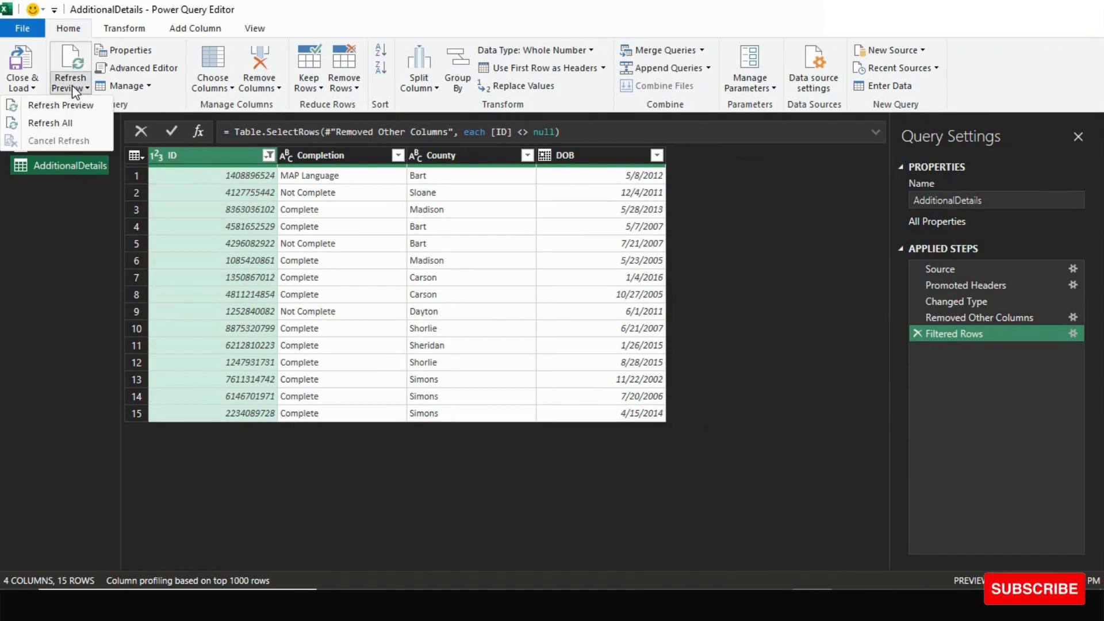
click(69, 121)
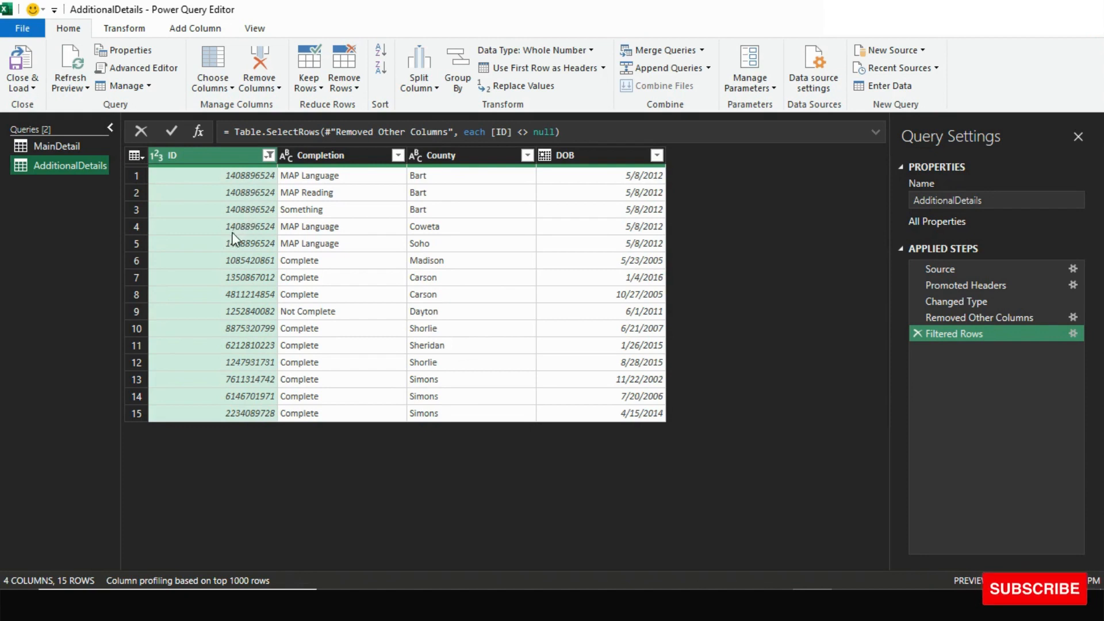
Check the MainDetail query's expanded rows for the repeated ID, and close and load the queries to the workbook.
click(51, 151)
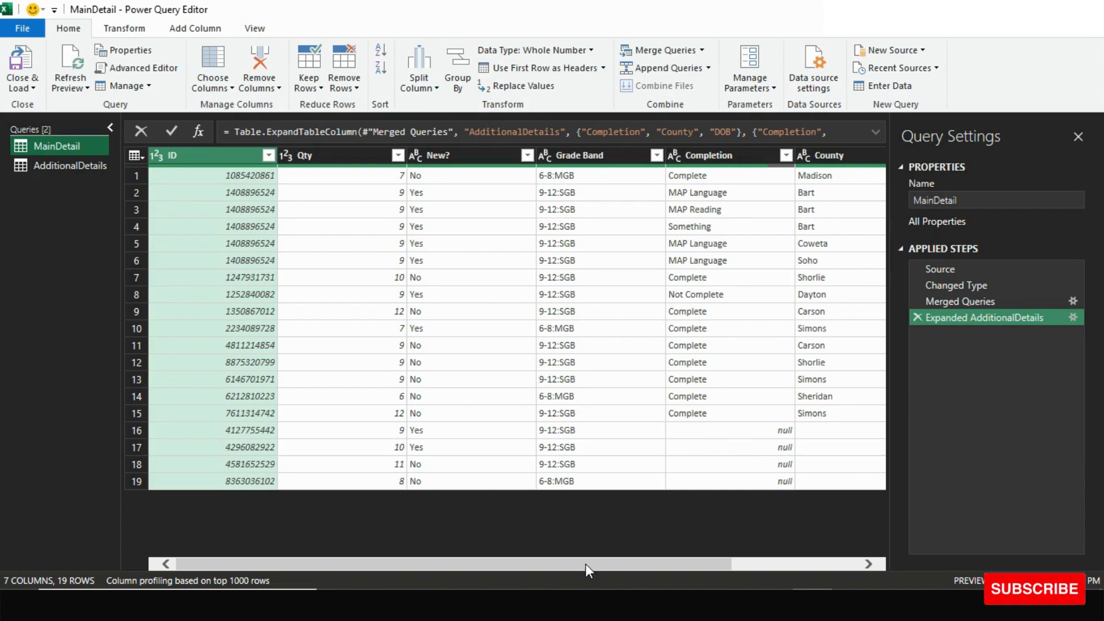
drag(585, 563, 524, 573)
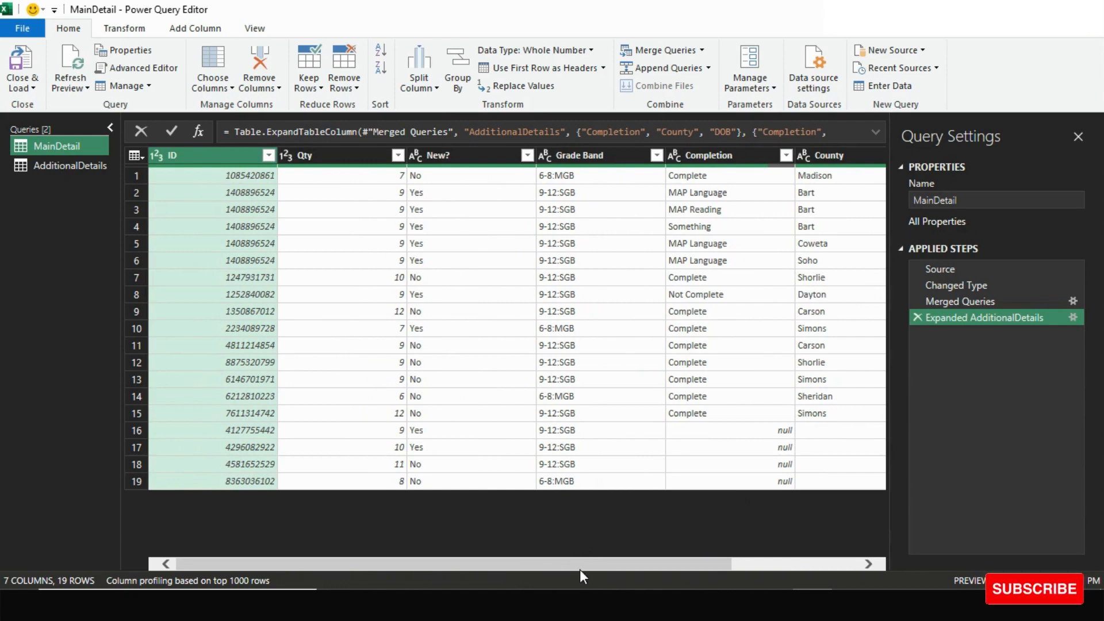
mouse_move(579, 563)
mouse_down()
mouse_move(623, 569)
mouse_move(578, 575)
mouse_up()
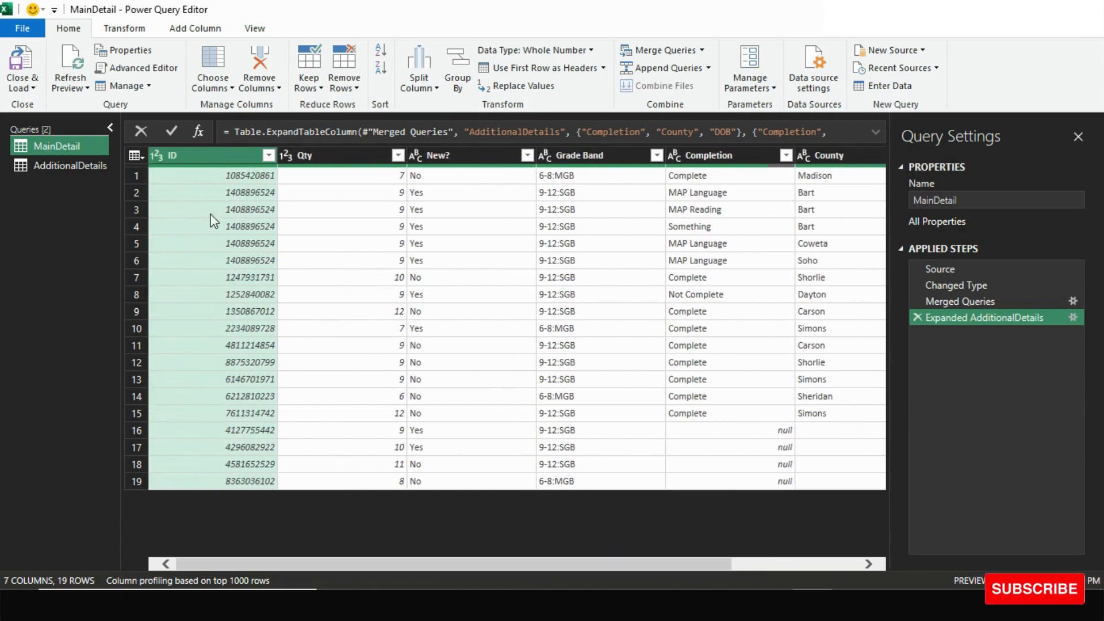
click(241, 195)
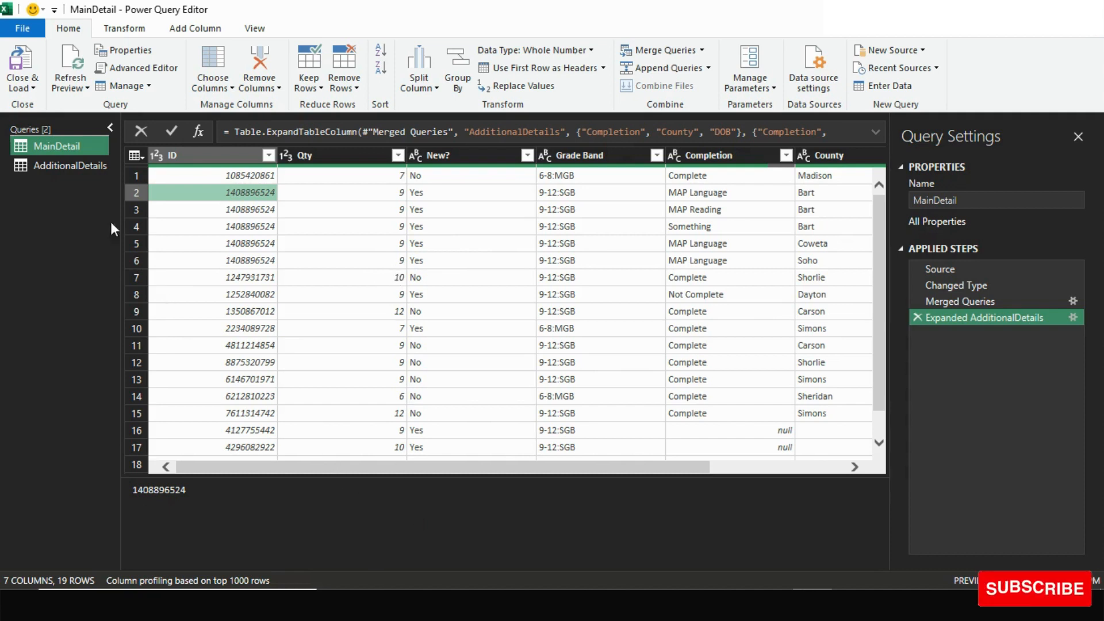
click(26, 88)
click(37, 109)
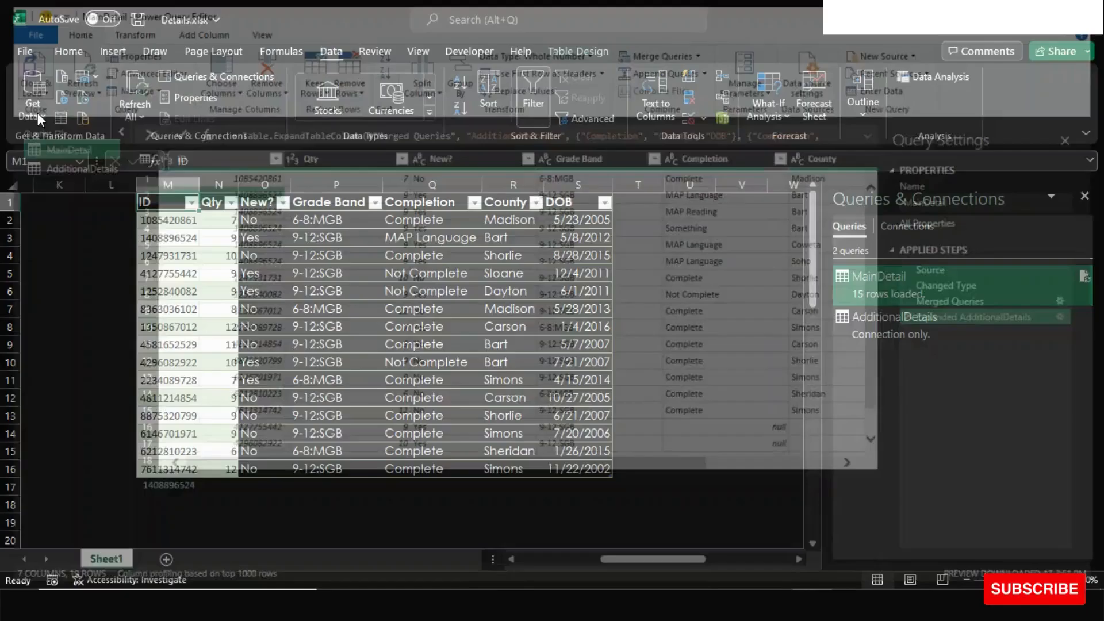
Refresh all queries in the workbook to update the loaded MainDetail table.
mouse_move(888, 282)
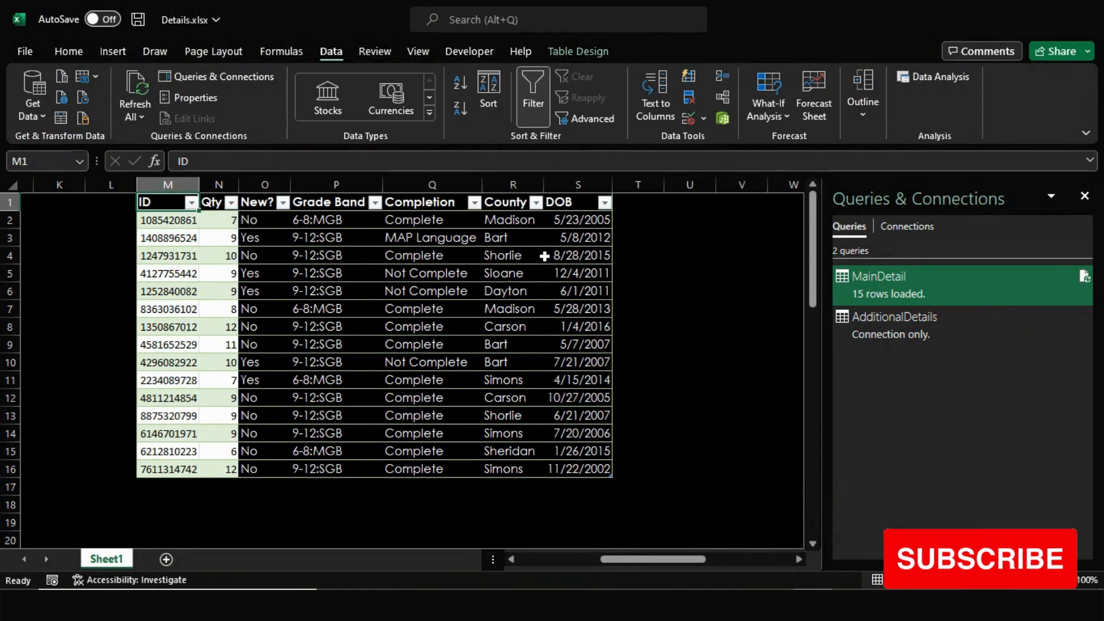
click(140, 115)
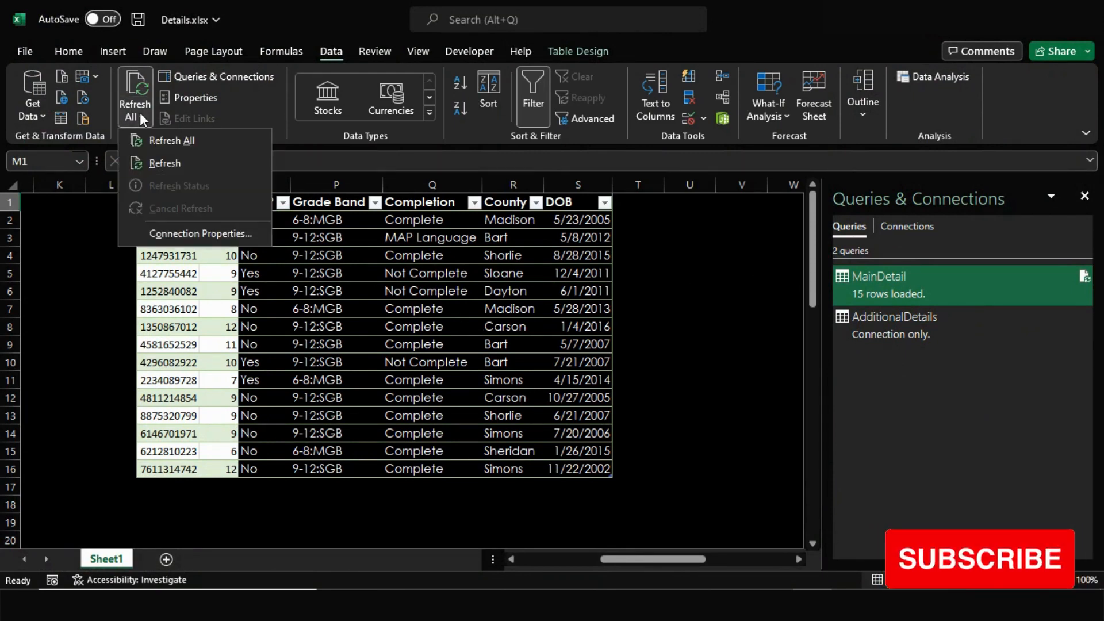
click(160, 140)
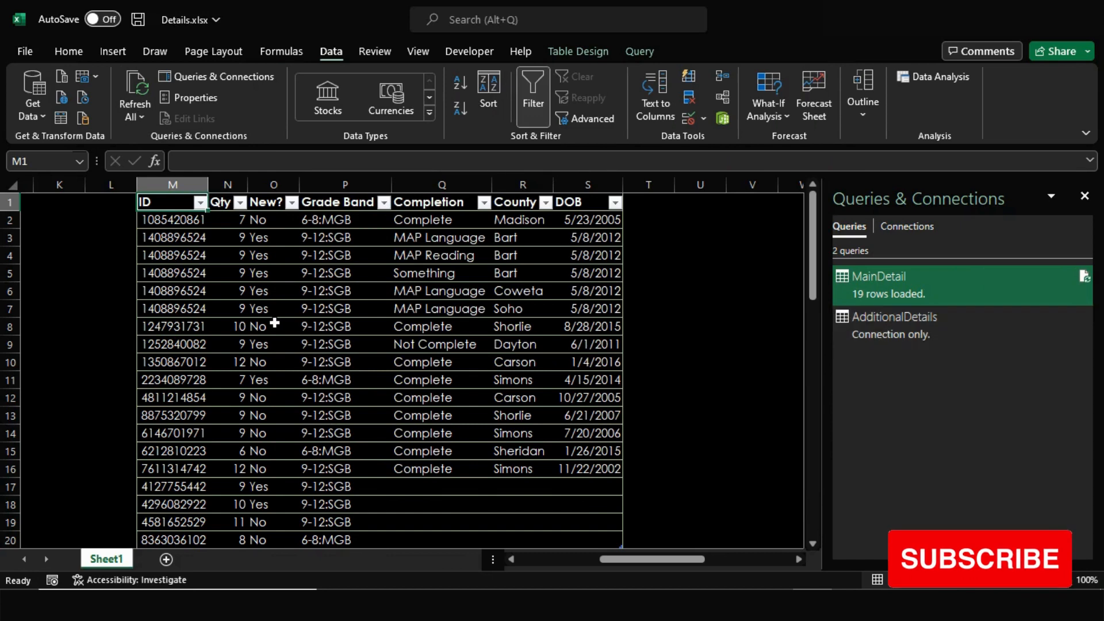
click(716, 377)
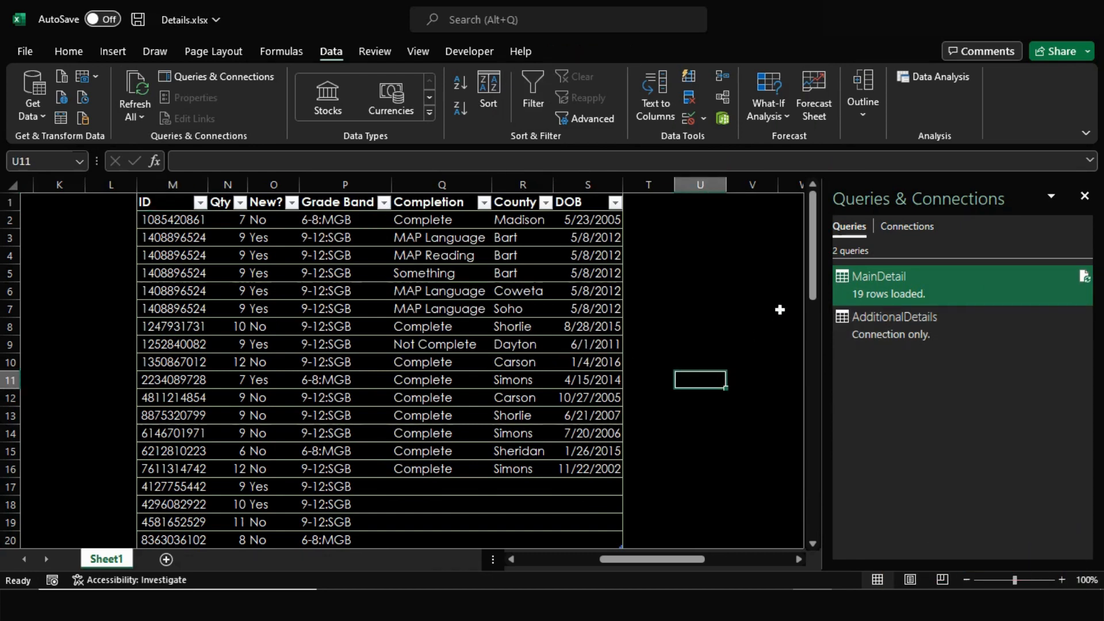
Examine the refreshed table for the repeated-ID records and the rows without Completion, County and DOB details.
click(173, 239)
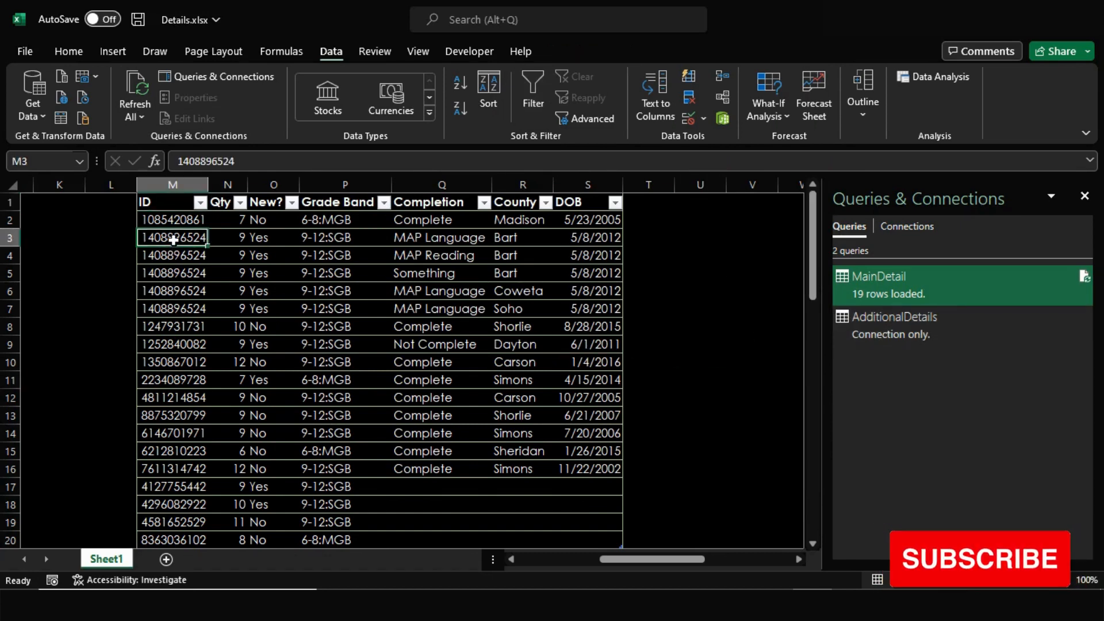
drag(812, 252, 812, 272)
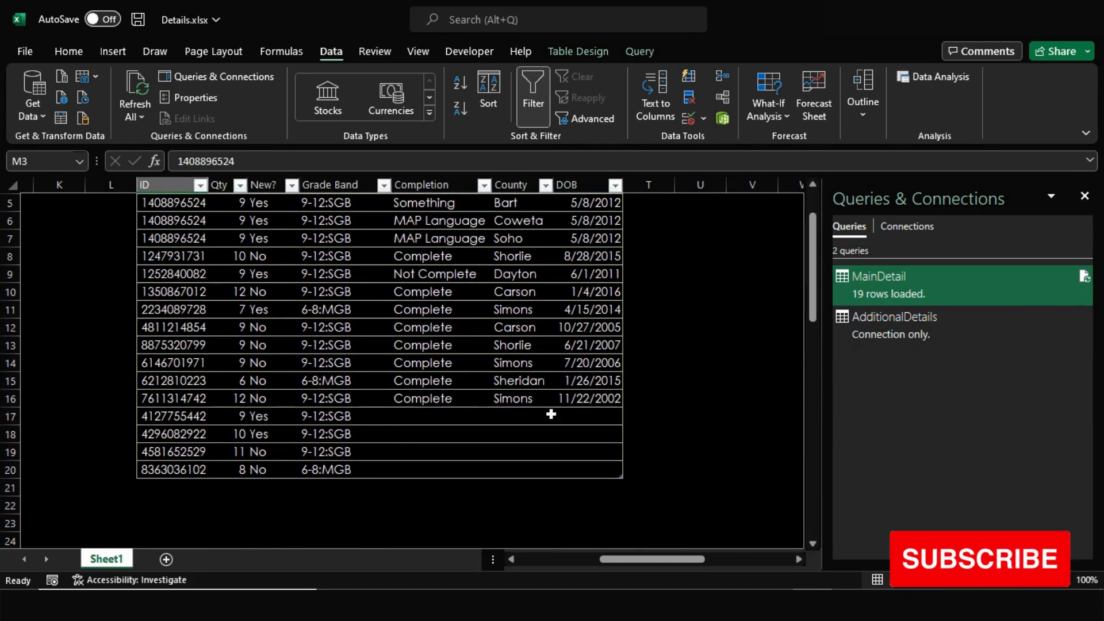
drag(412, 426, 628, 468)
click(701, 434)
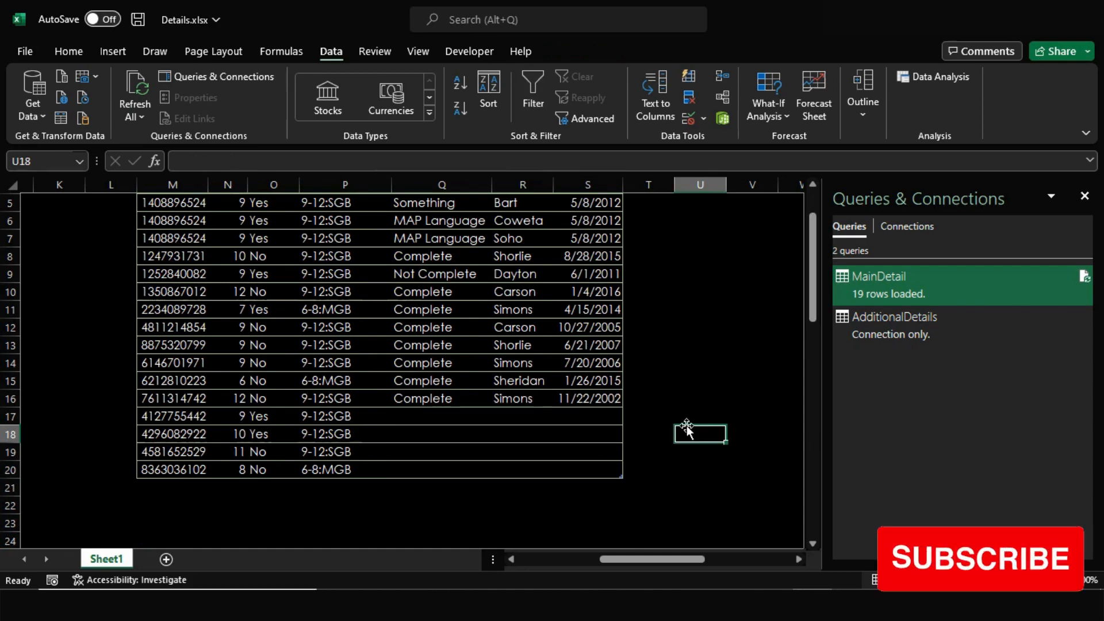
drag(814, 262, 808, 221)
click(746, 270)
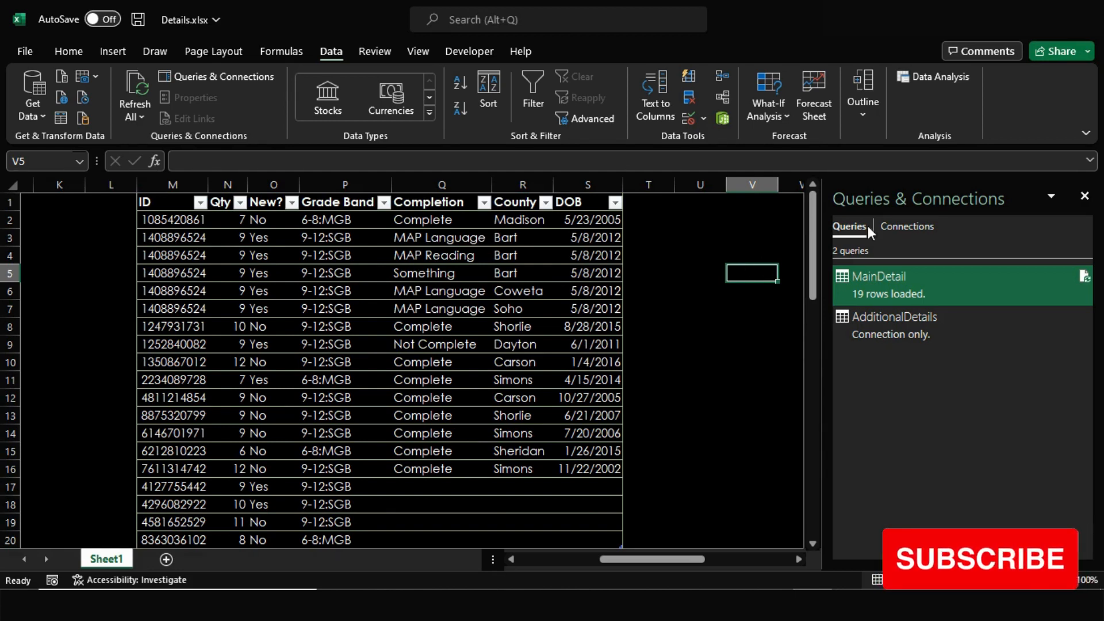
Switch from the Details.xlsx workbook to another open window.
click(573, 604)
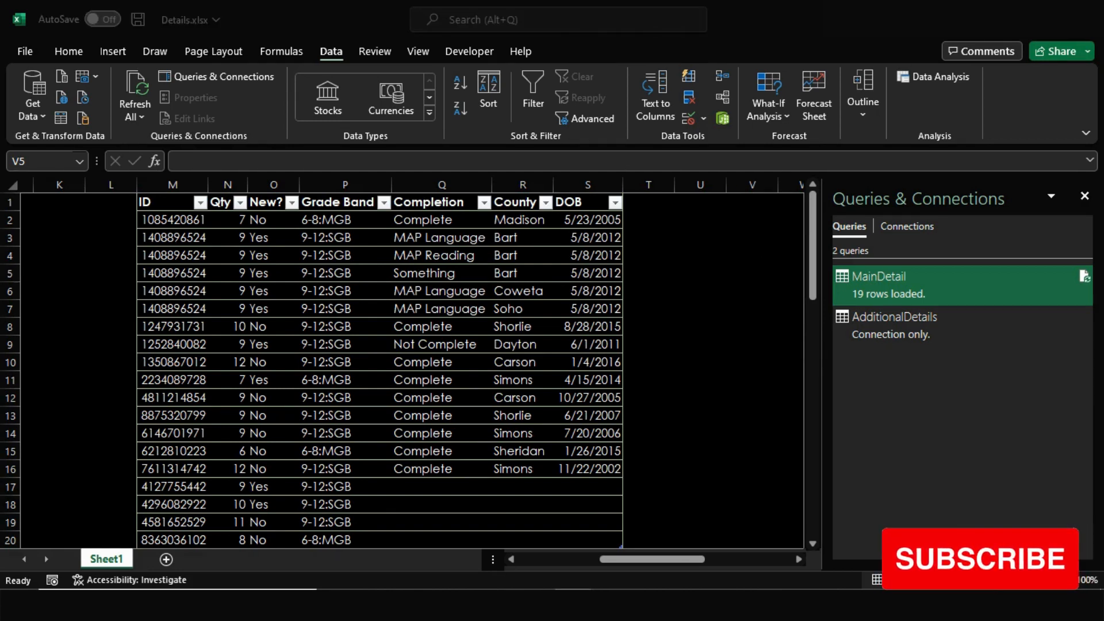